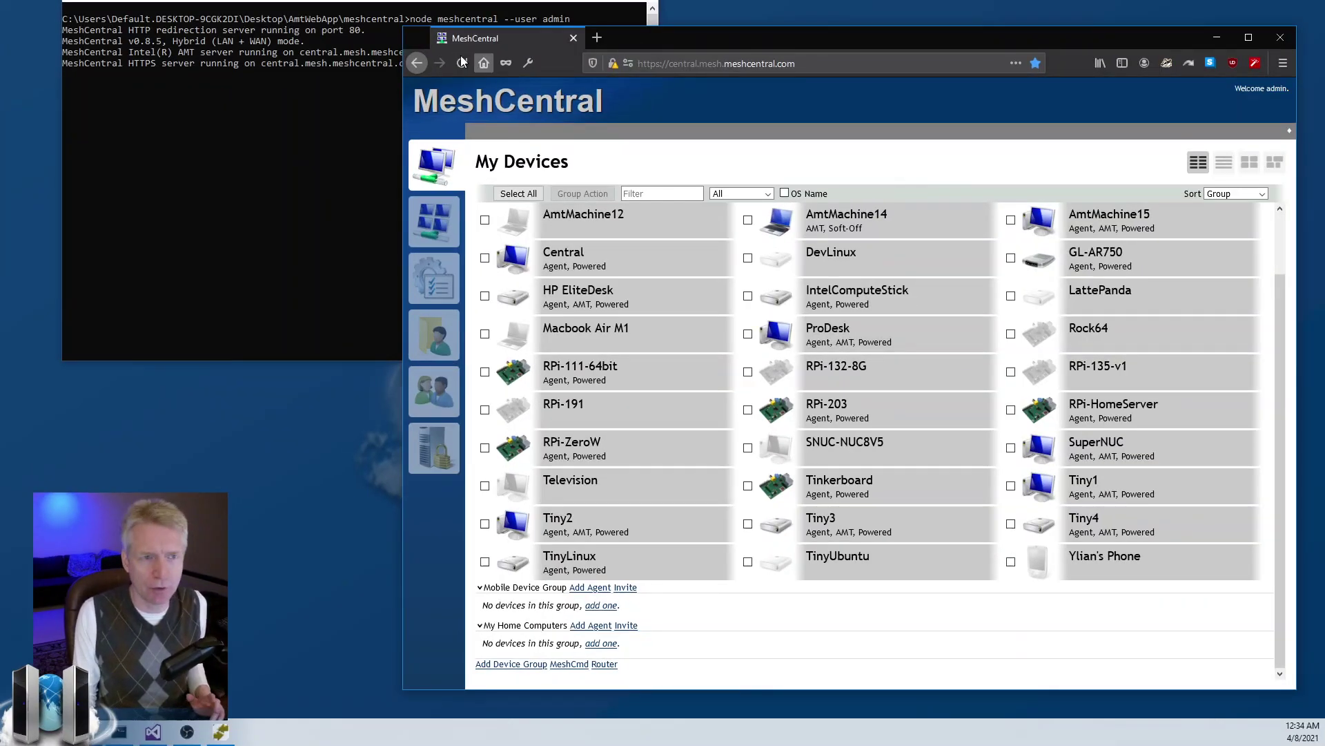
# - Highlight the 'Hybrid (LAN + WAN) mode' line in the server console, then minimize the console
pyautogui.click(352, 5)
pyautogui.moveTo(352, 6); pyautogui.dragTo(342, 30)
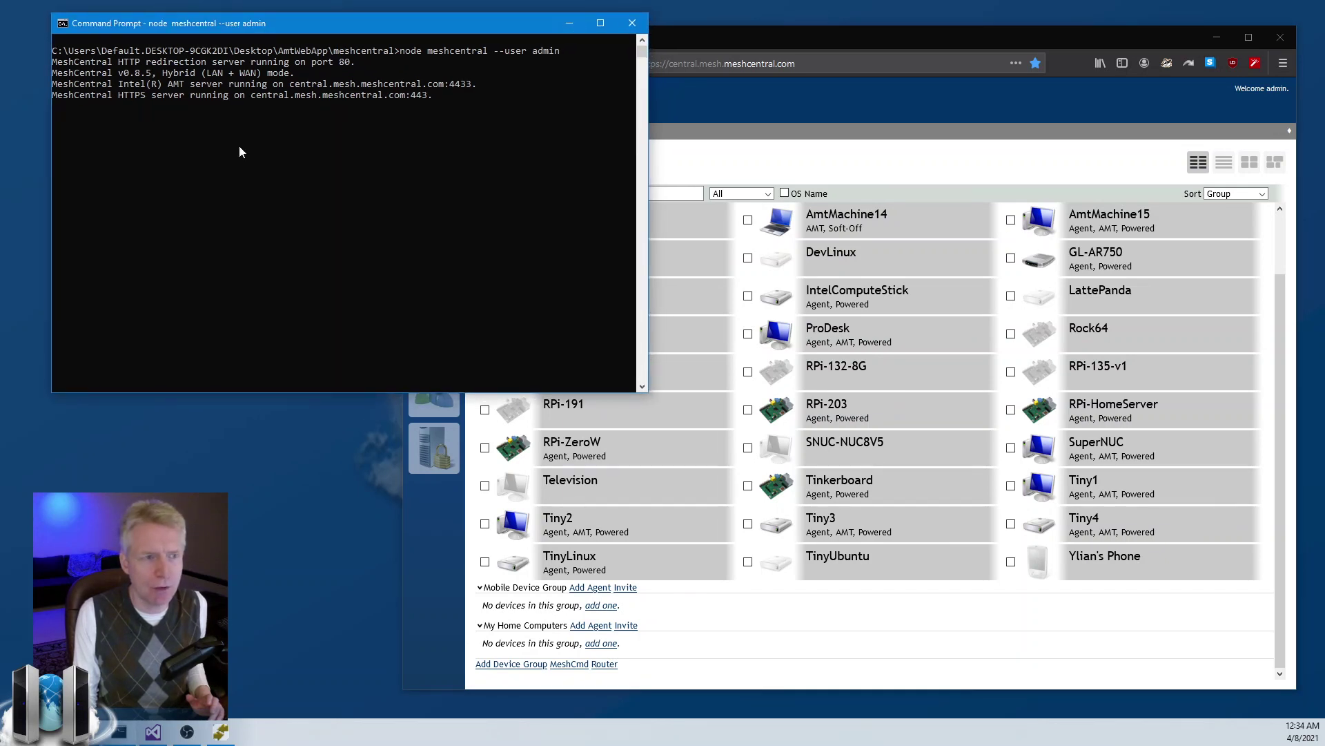
pyautogui.moveTo(163, 73); pyautogui.dragTo(290, 79)
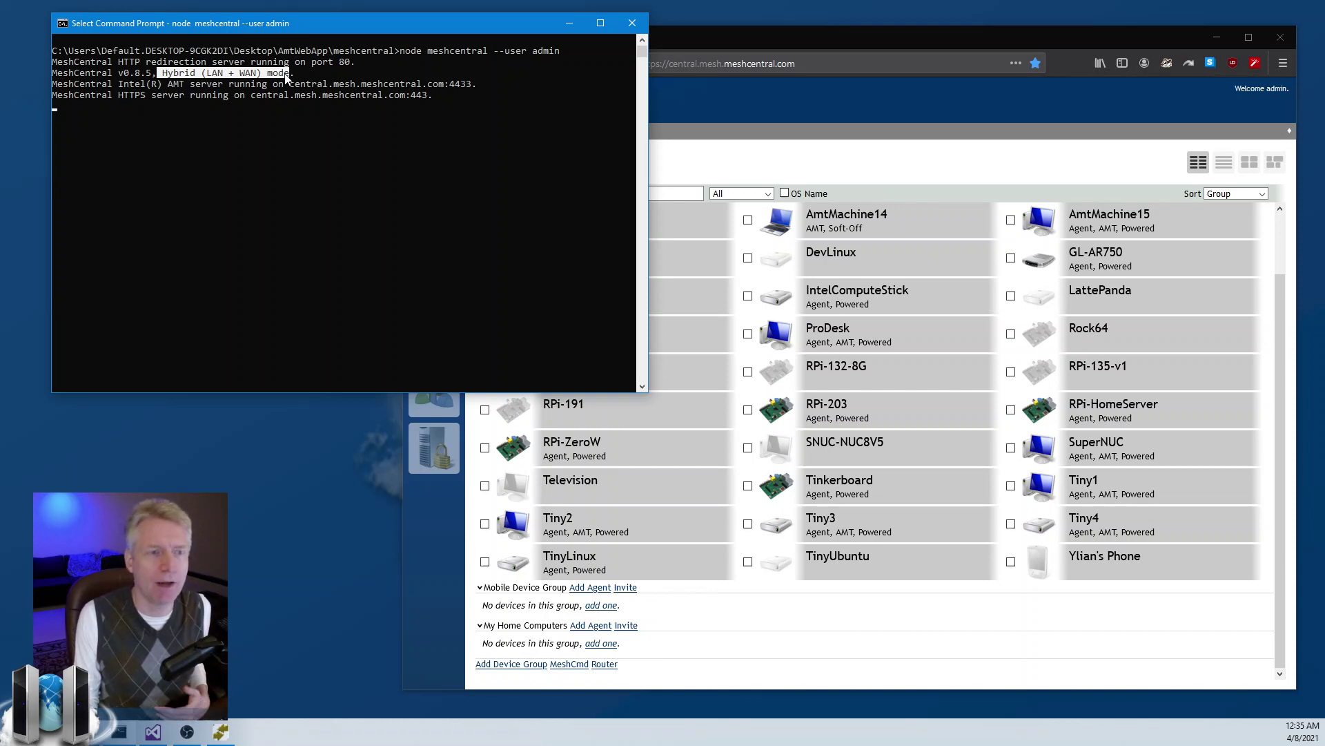
pyautogui.click(283, 76)
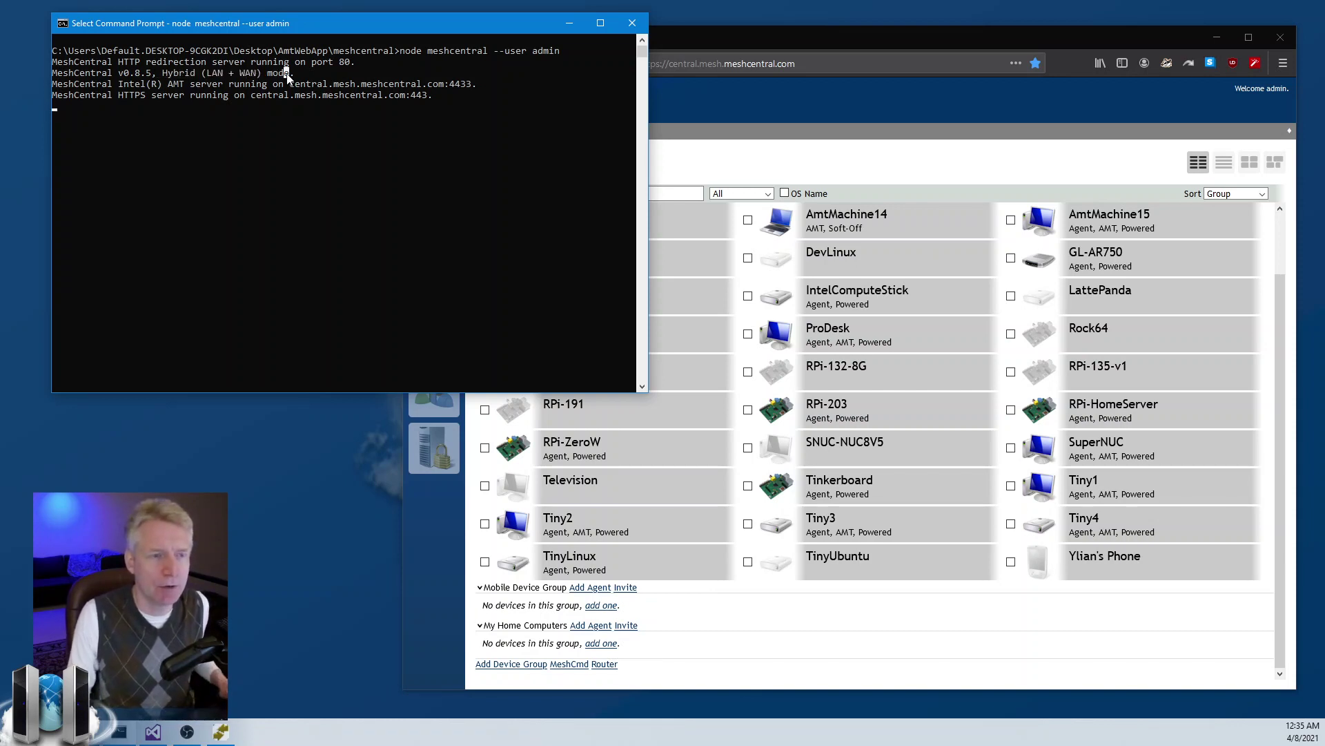
pyautogui.click(562, 25)
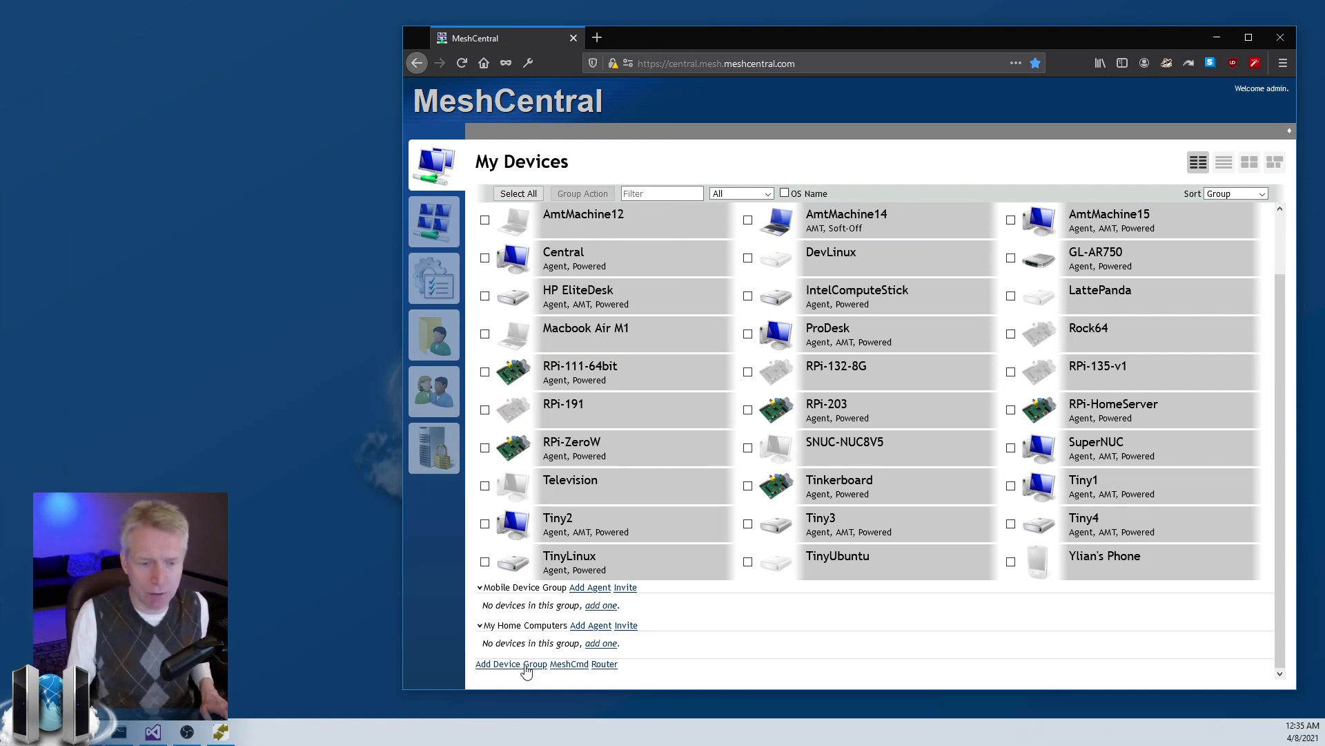
# - Start a new device group and set its type to 'Intel® AMT only, no agent'
pyautogui.click(523, 664)
pyautogui.click(887, 275)
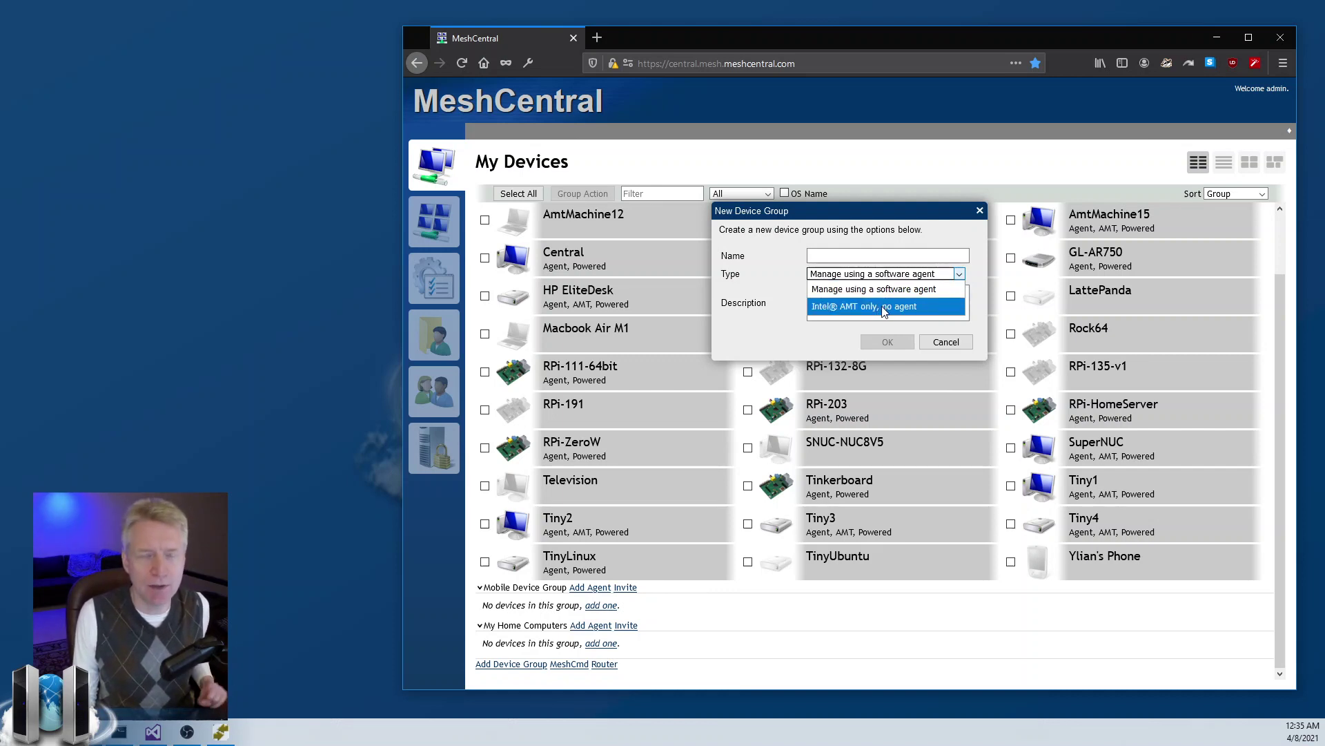
pyautogui.click(883, 308)
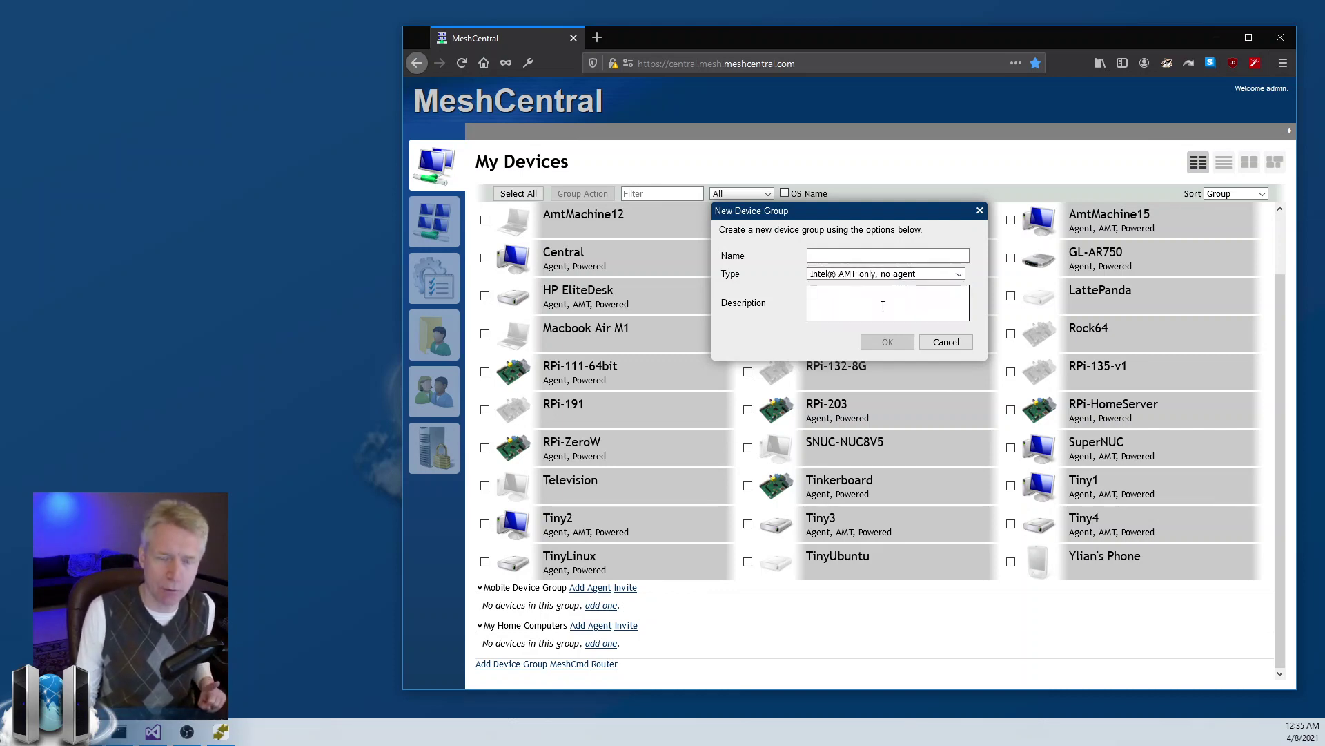
pyautogui.click(893, 275)
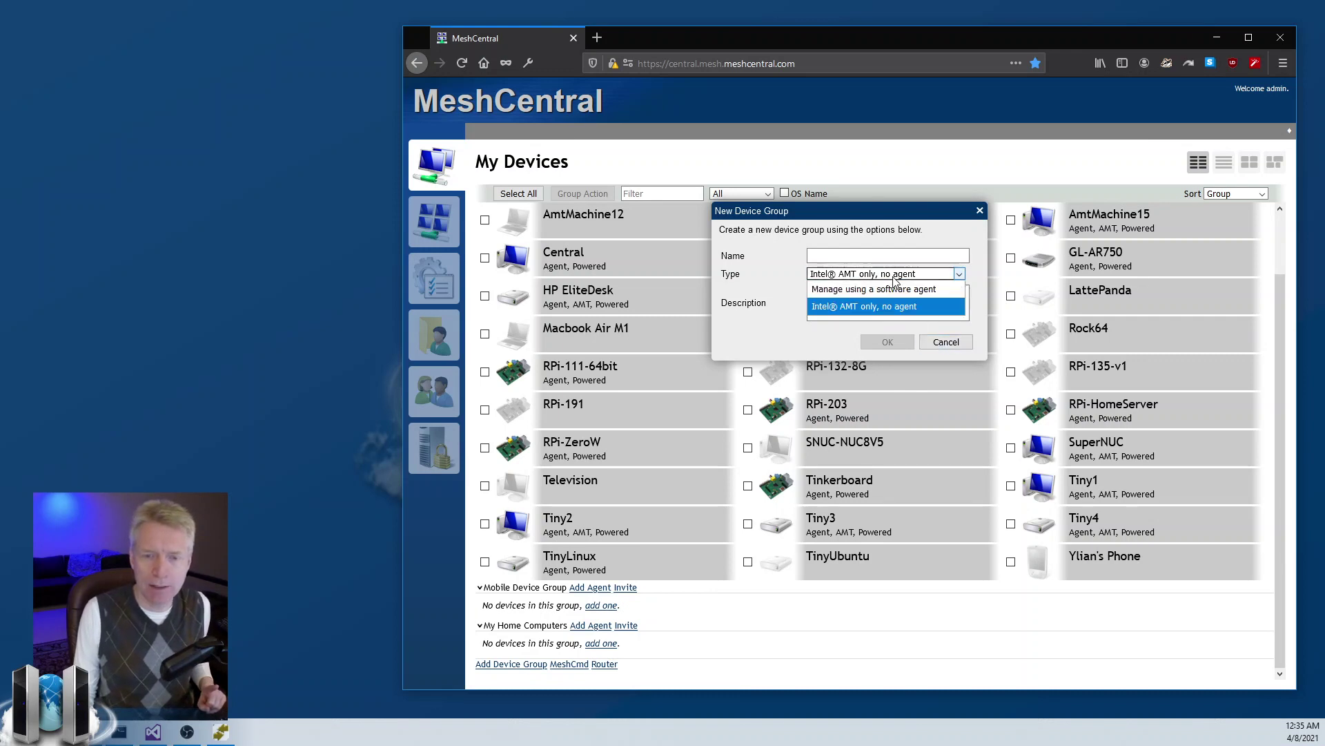
pyautogui.click(895, 290)
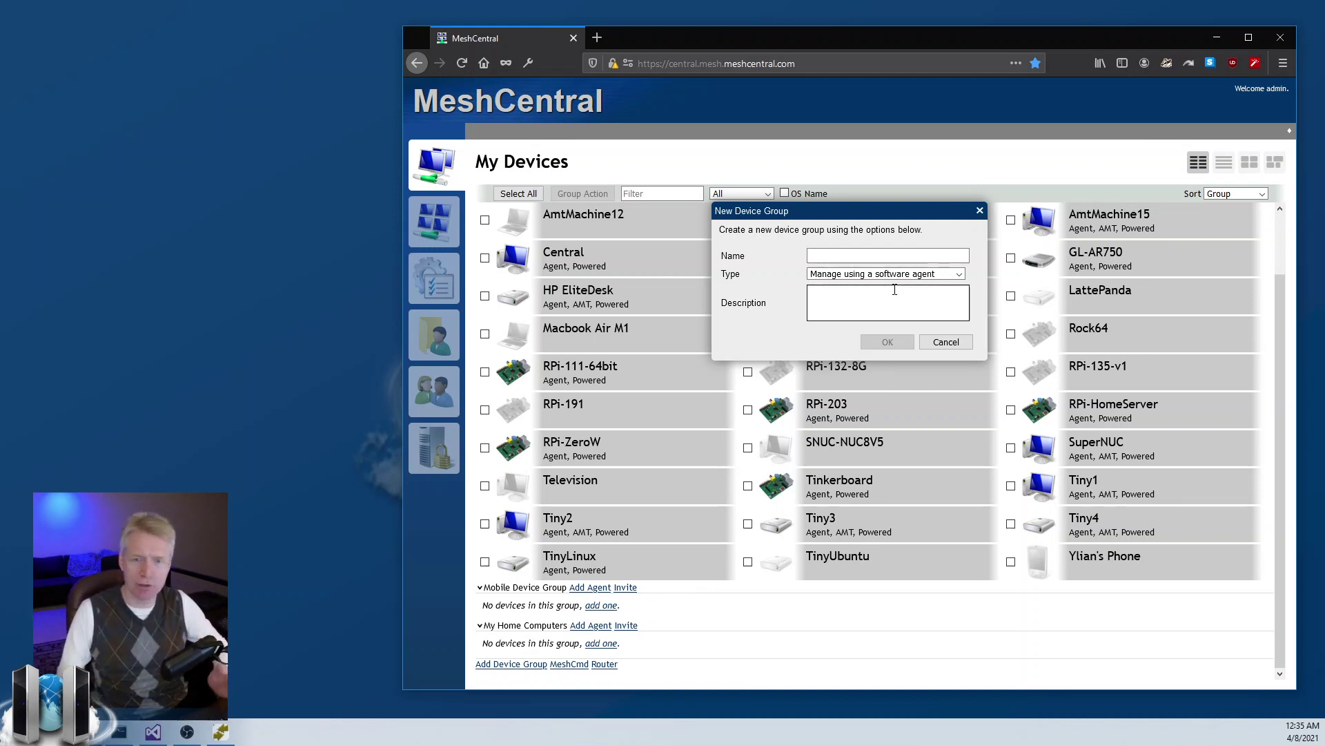
pyautogui.click(890, 274)
pyautogui.click(859, 308)
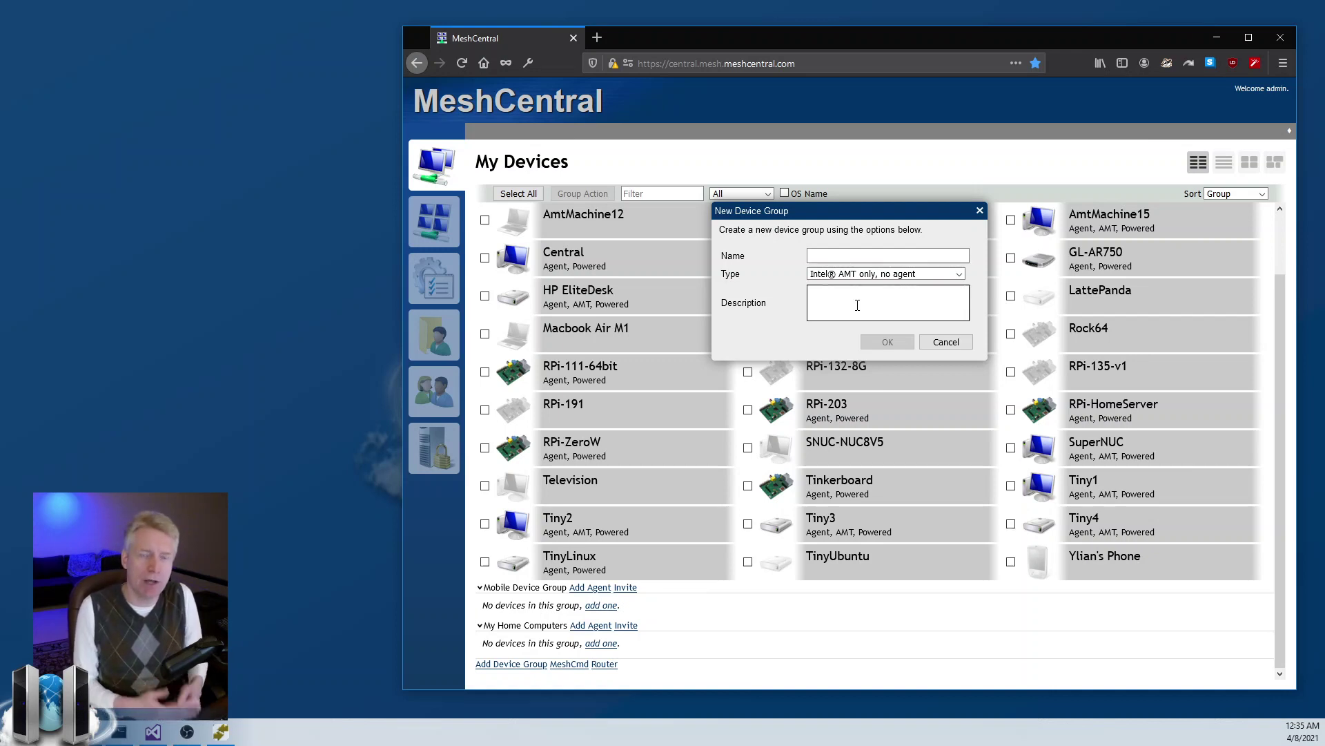
# - Cancel the new group, then delete AmtMachine15 from Intel Amt Group with confirmation
pyautogui.click(946, 341)
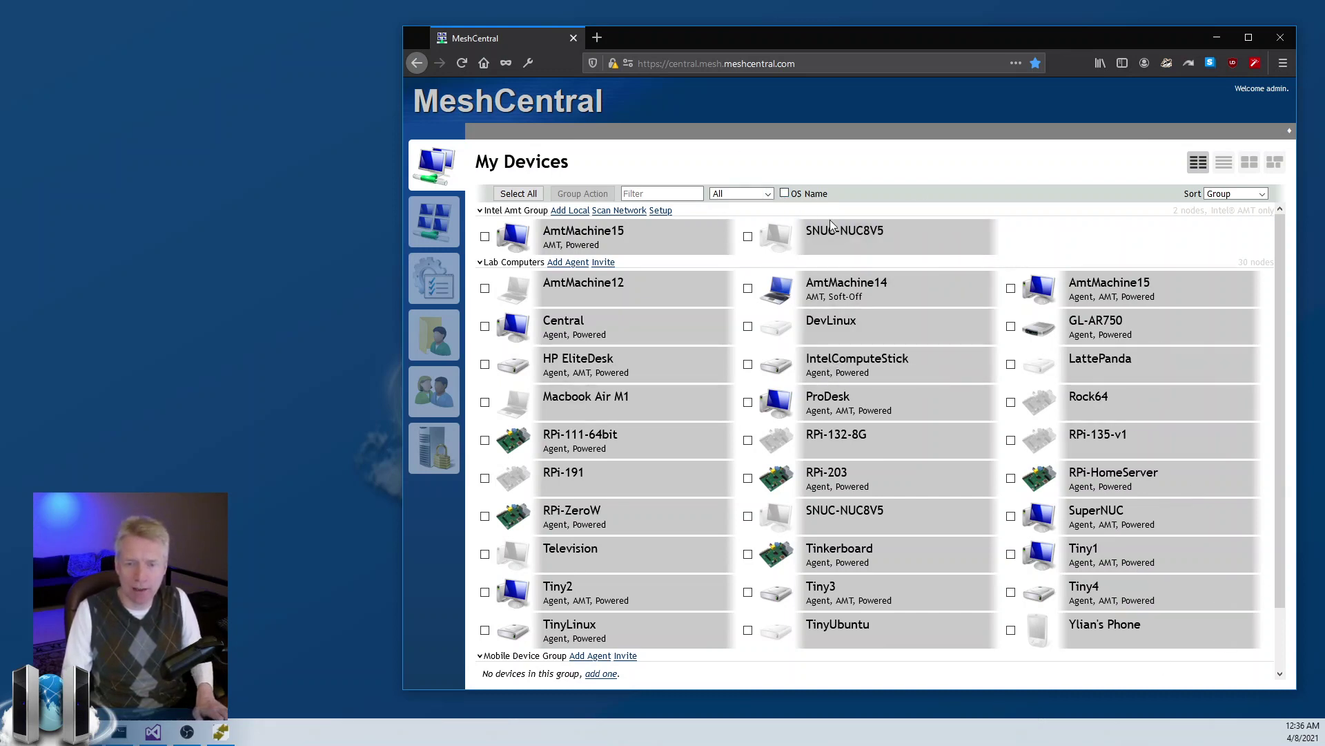
pyautogui.click(724, 194)
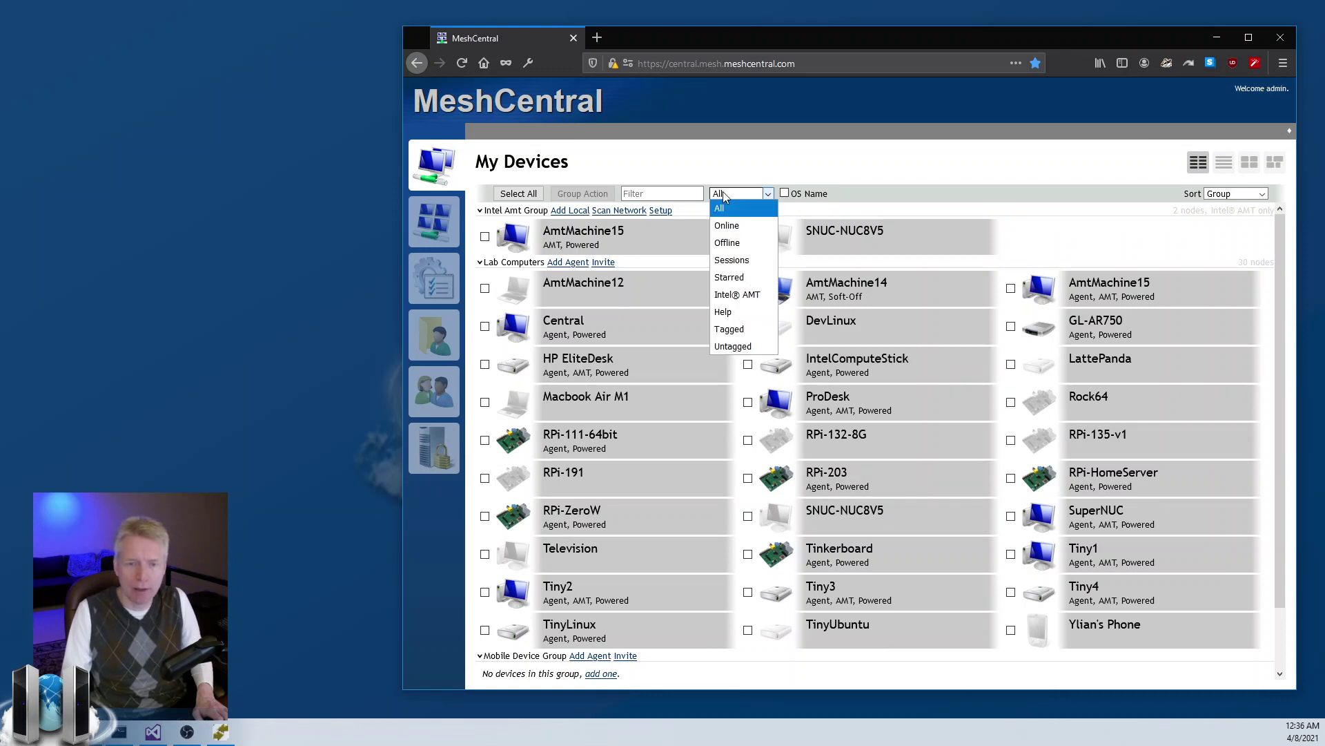
pyautogui.click(583, 234)
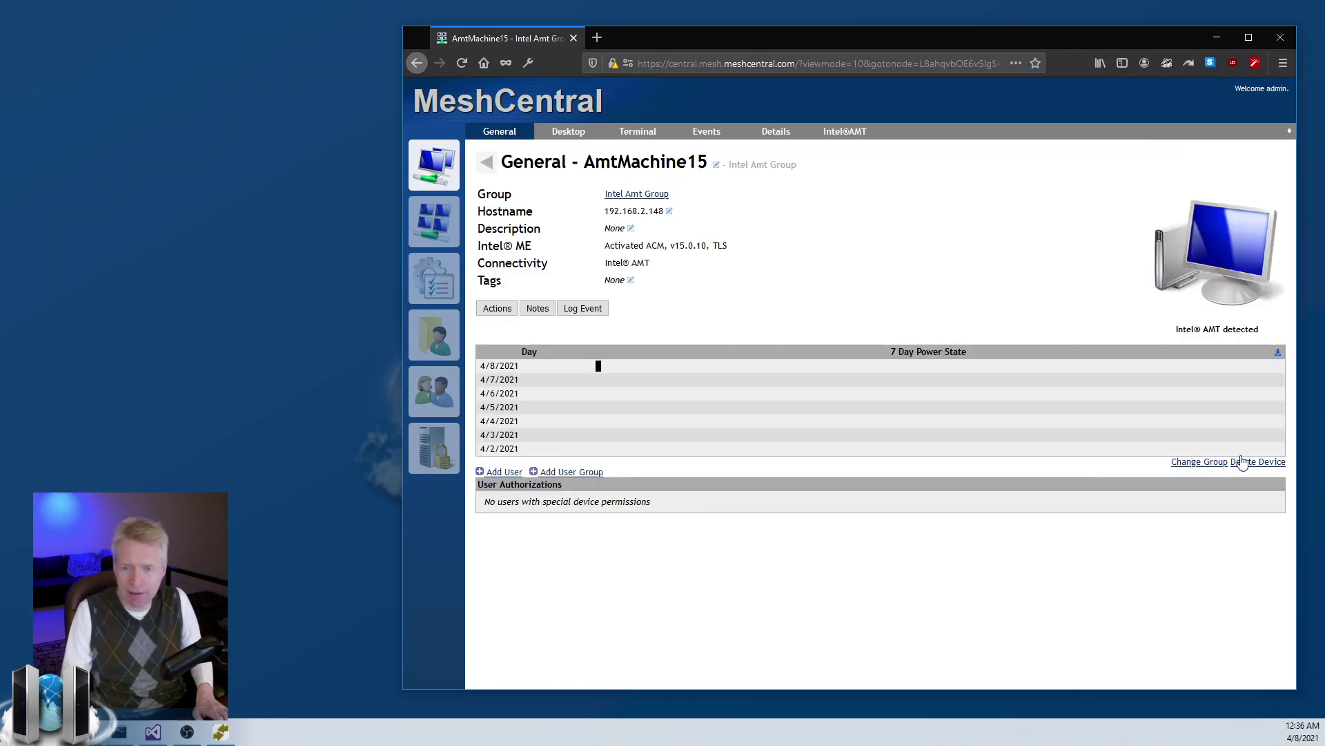
pyautogui.click(1253, 462)
pyautogui.click(755, 256)
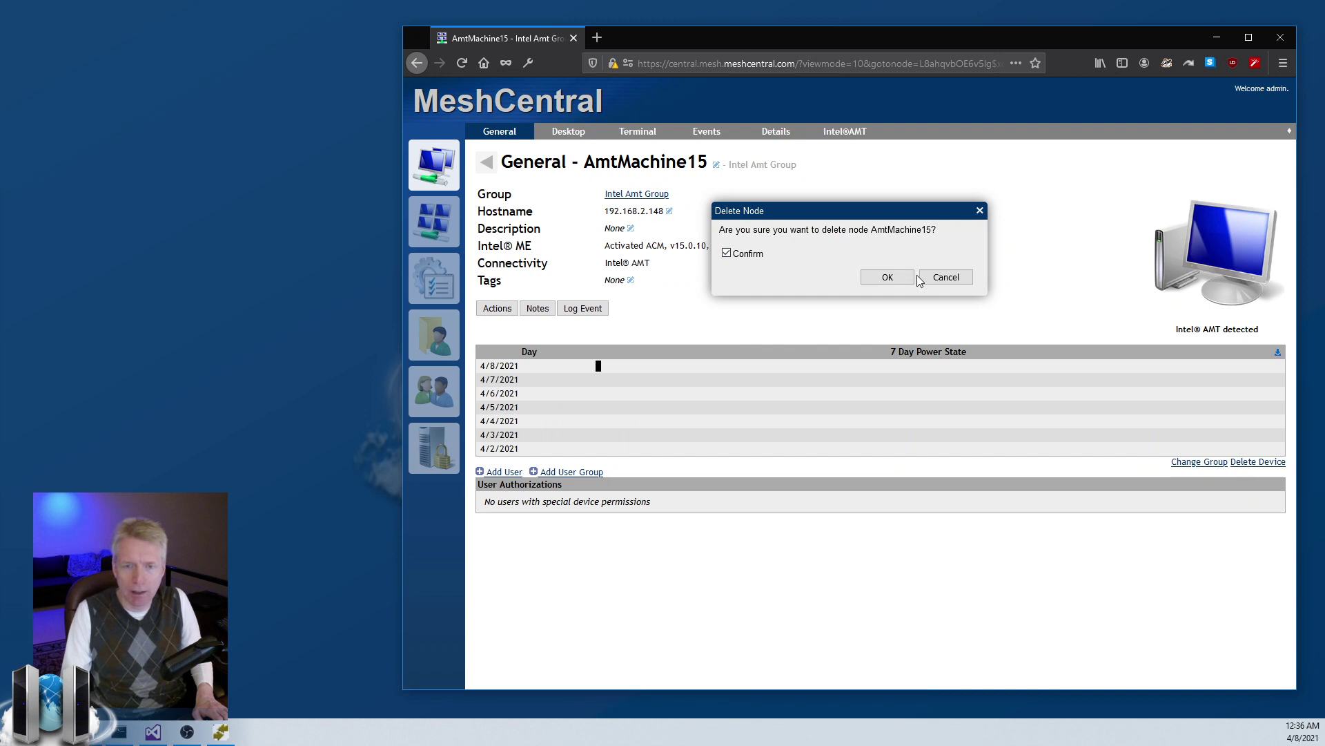
pyautogui.click(897, 277)
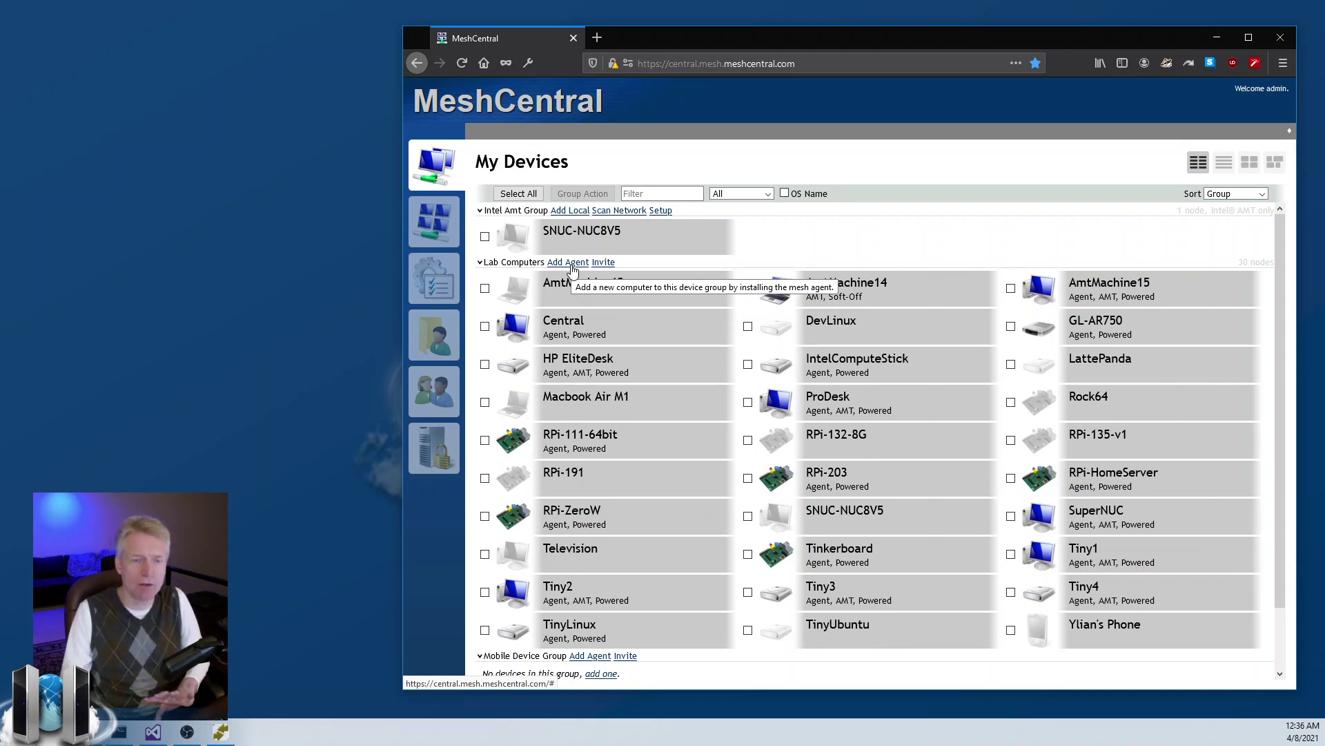
pyautogui.click(572, 270)
pyautogui.click(834, 232)
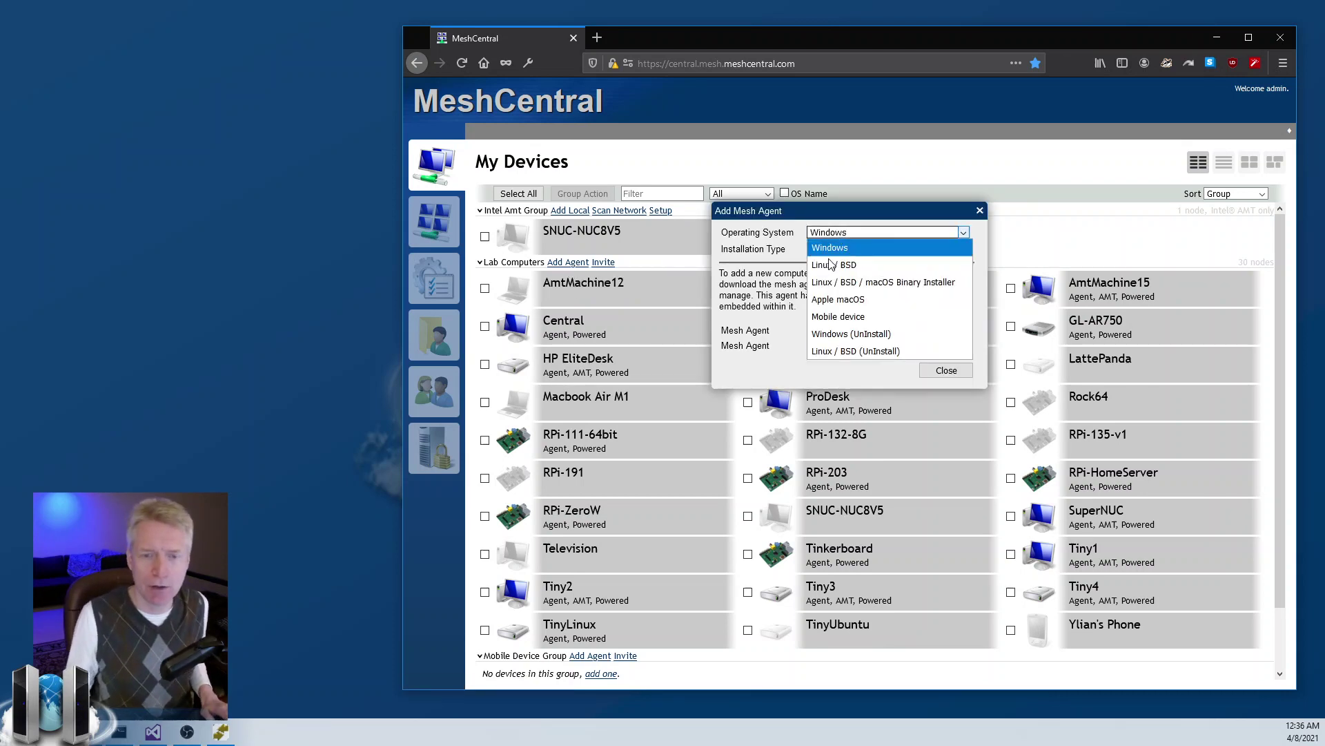
pyautogui.click(836, 247)
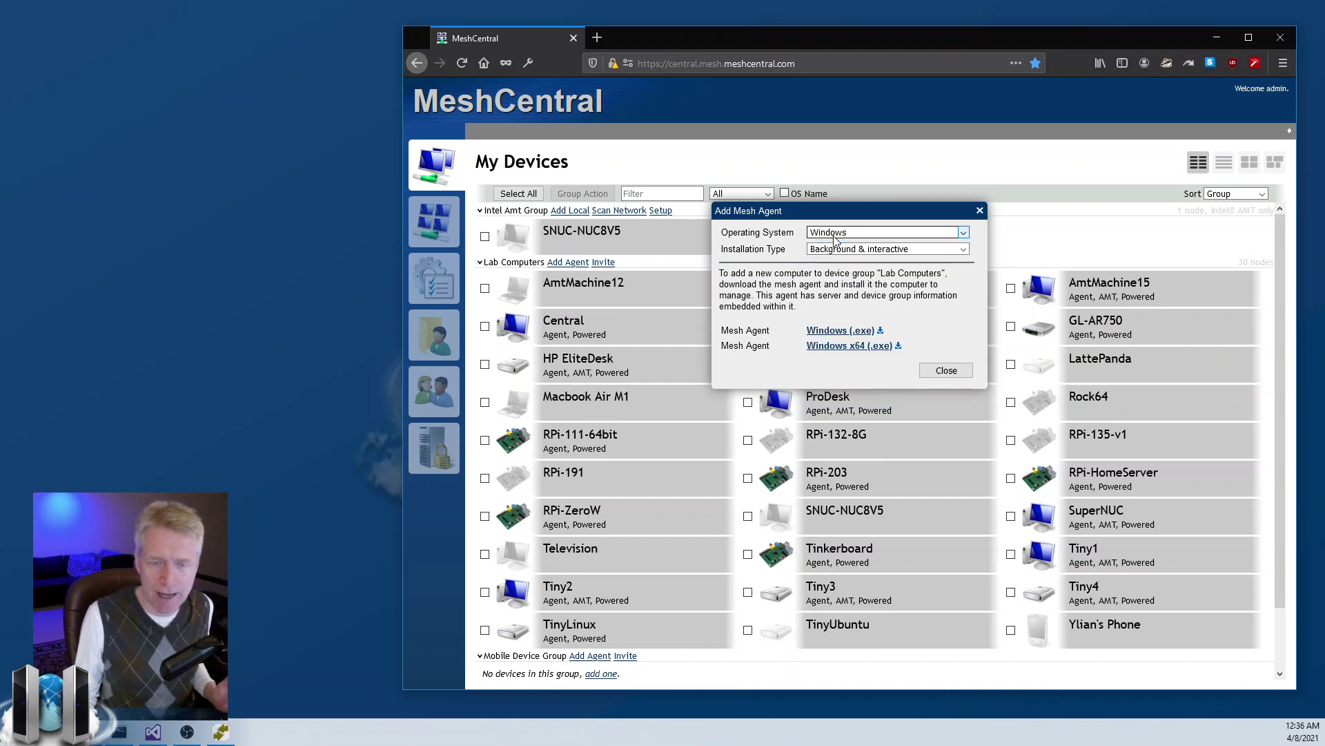
pyautogui.click(944, 372)
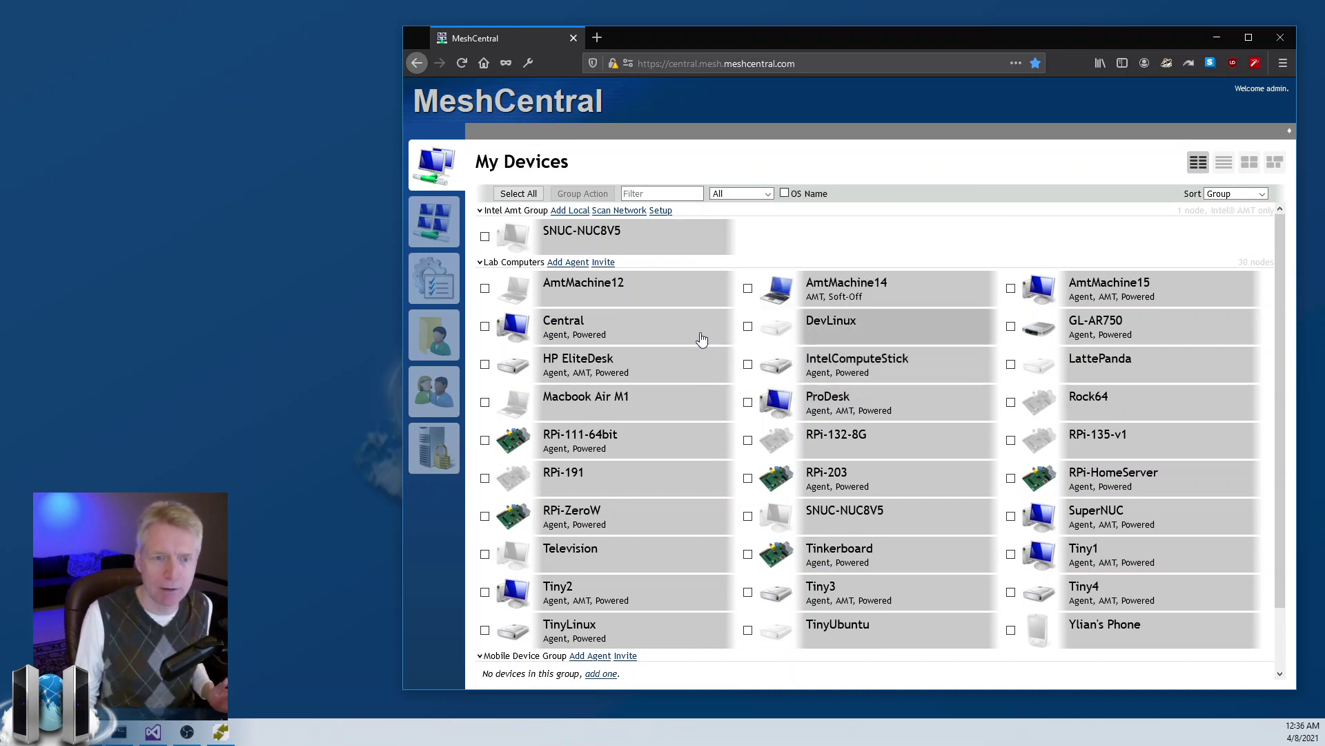
pyautogui.click(582, 212)
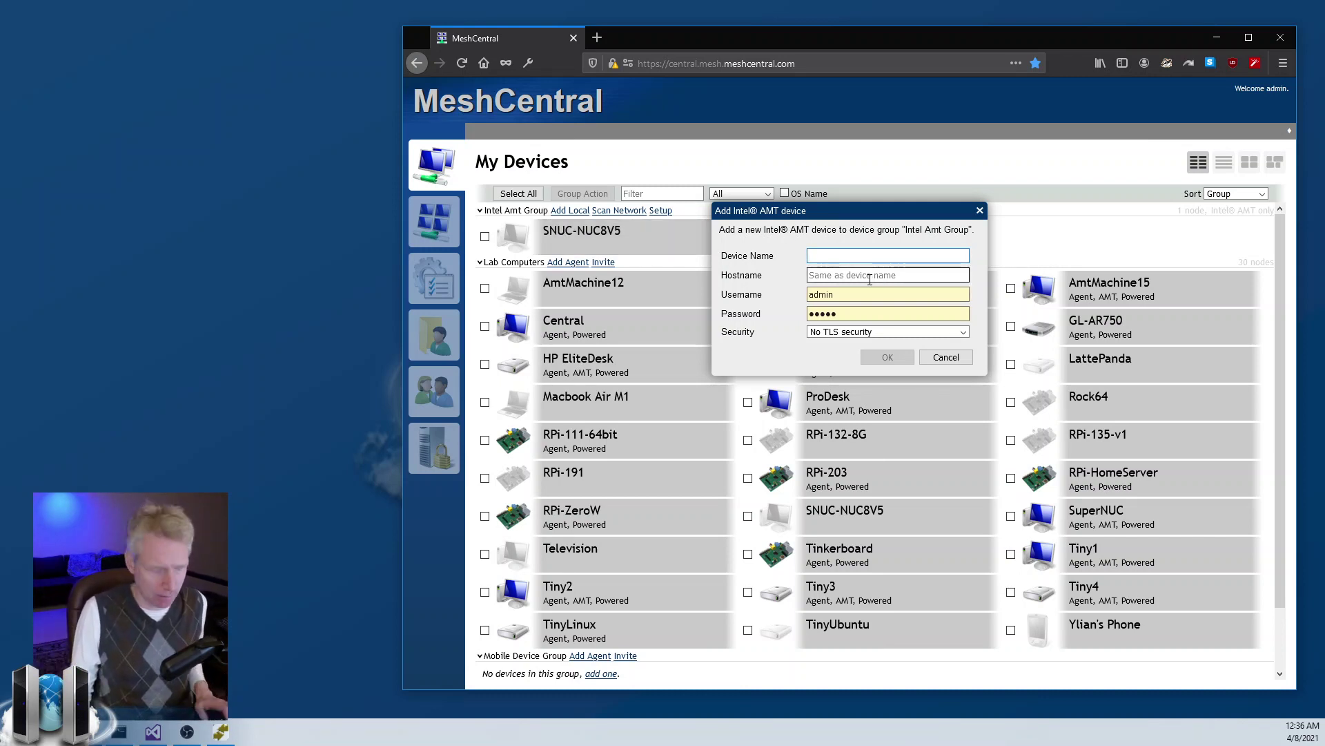
pyautogui.click(886, 274)
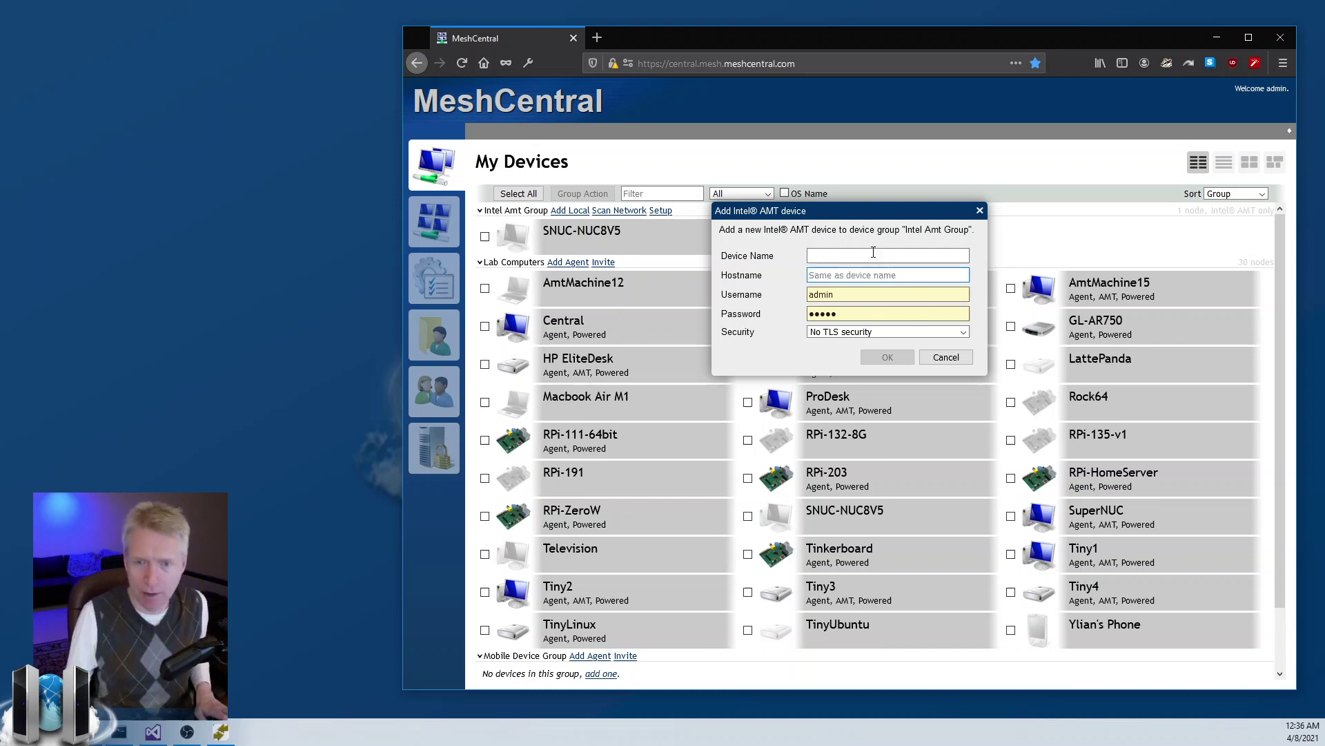
pyautogui.click(928, 357)
# - Check AmtMachine15's hostname in Lab Computers, then return to the full device list
pyautogui.click(1114, 295)
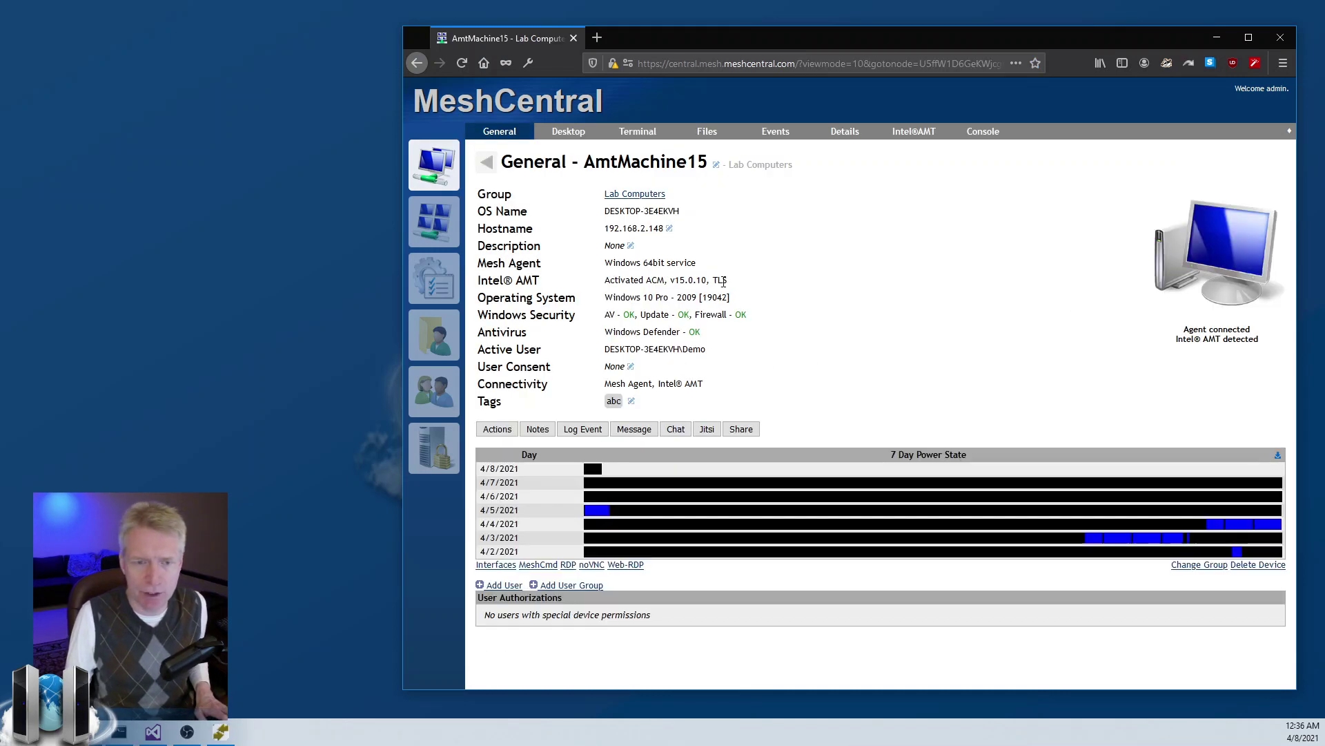
pyautogui.click(669, 229)
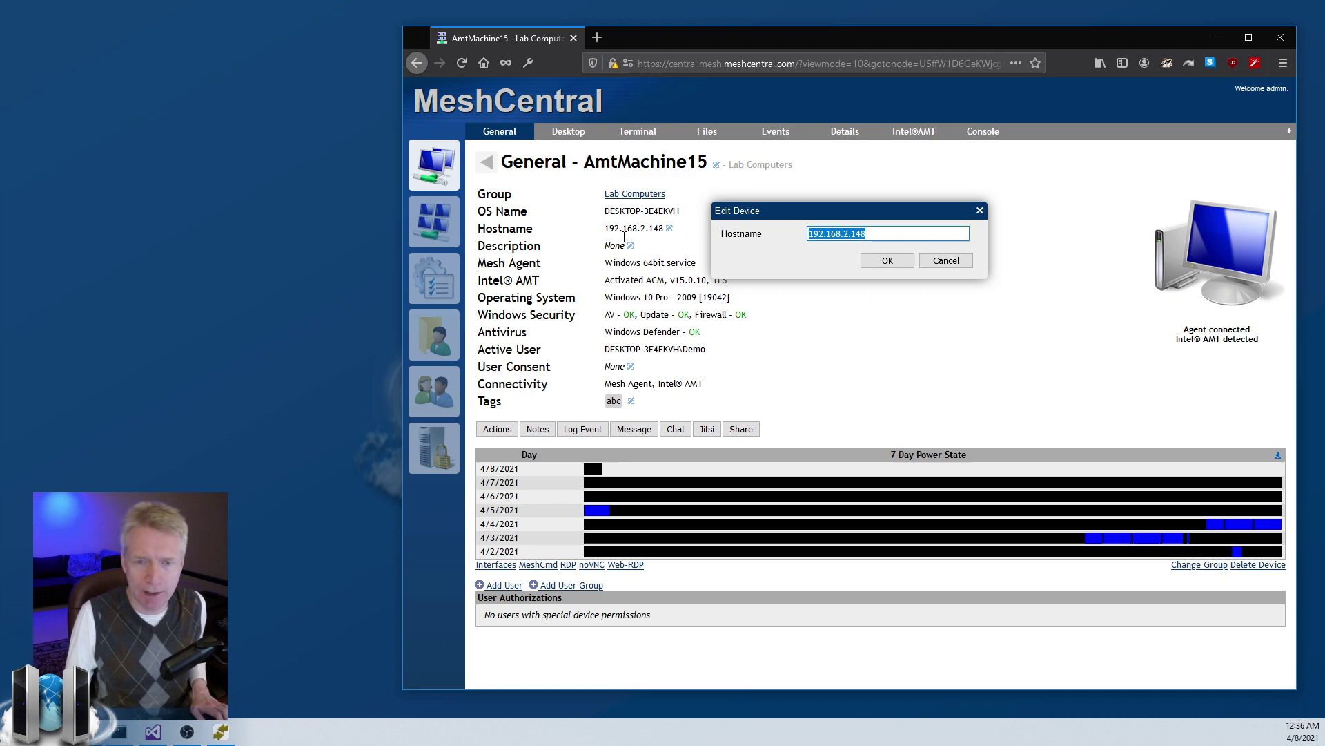
pyautogui.click(940, 263)
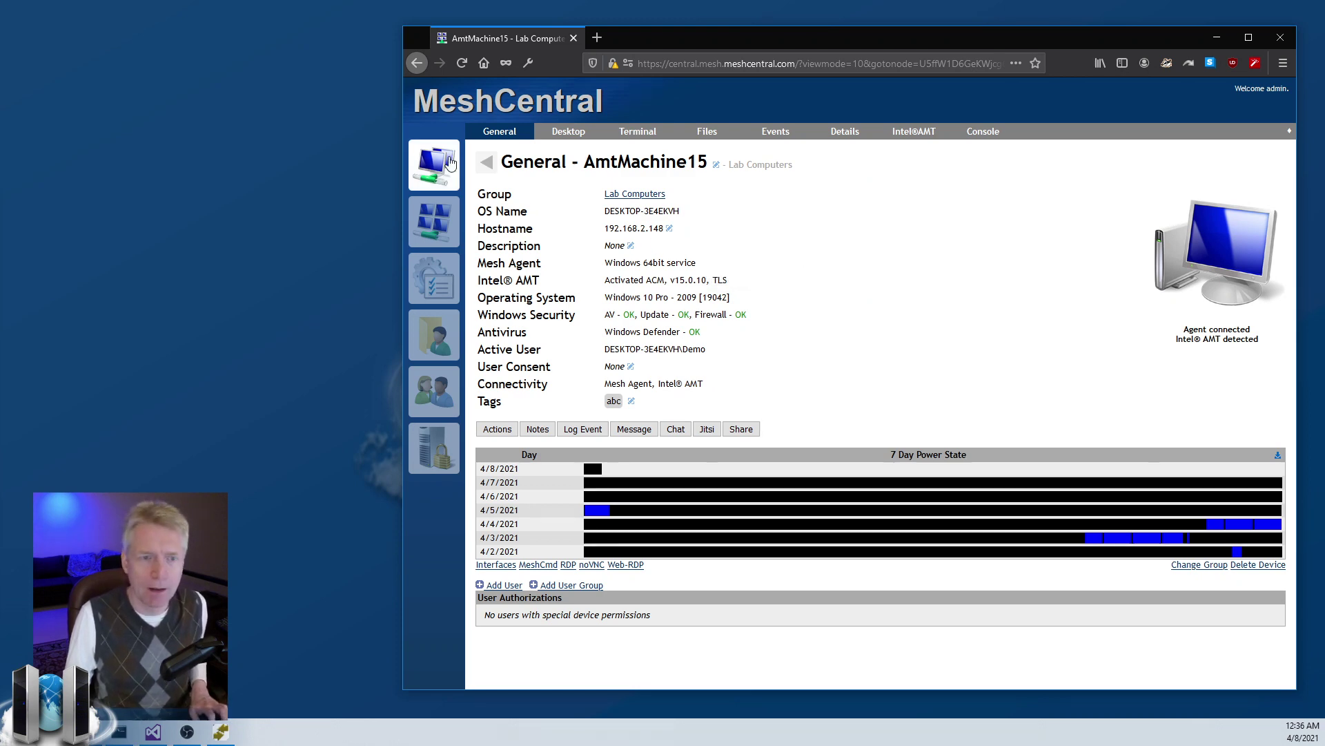
pyautogui.click(433, 165)
# - Add local AMT device AmtMachine15 at 192.168.2.148 to Intel Amt Group with its AMT password
pyautogui.click(570, 210)
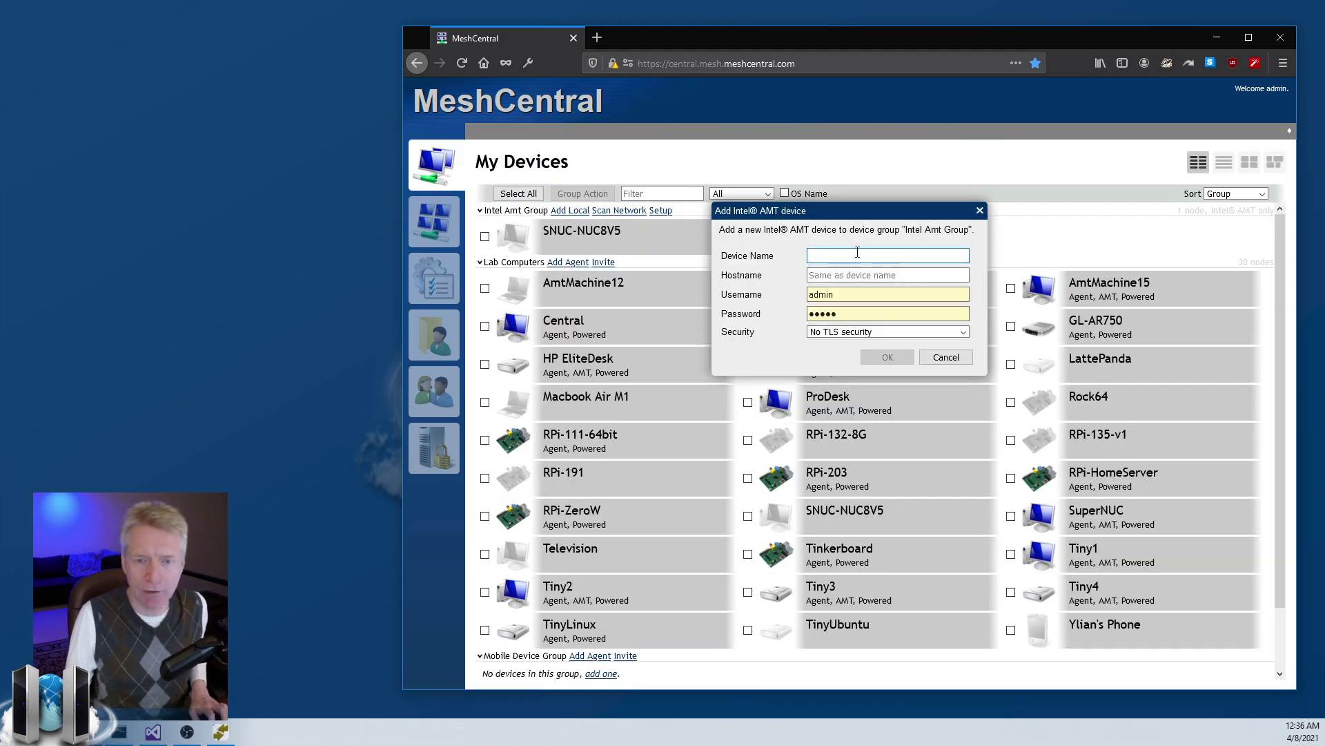
pyautogui.write('AmtMach')
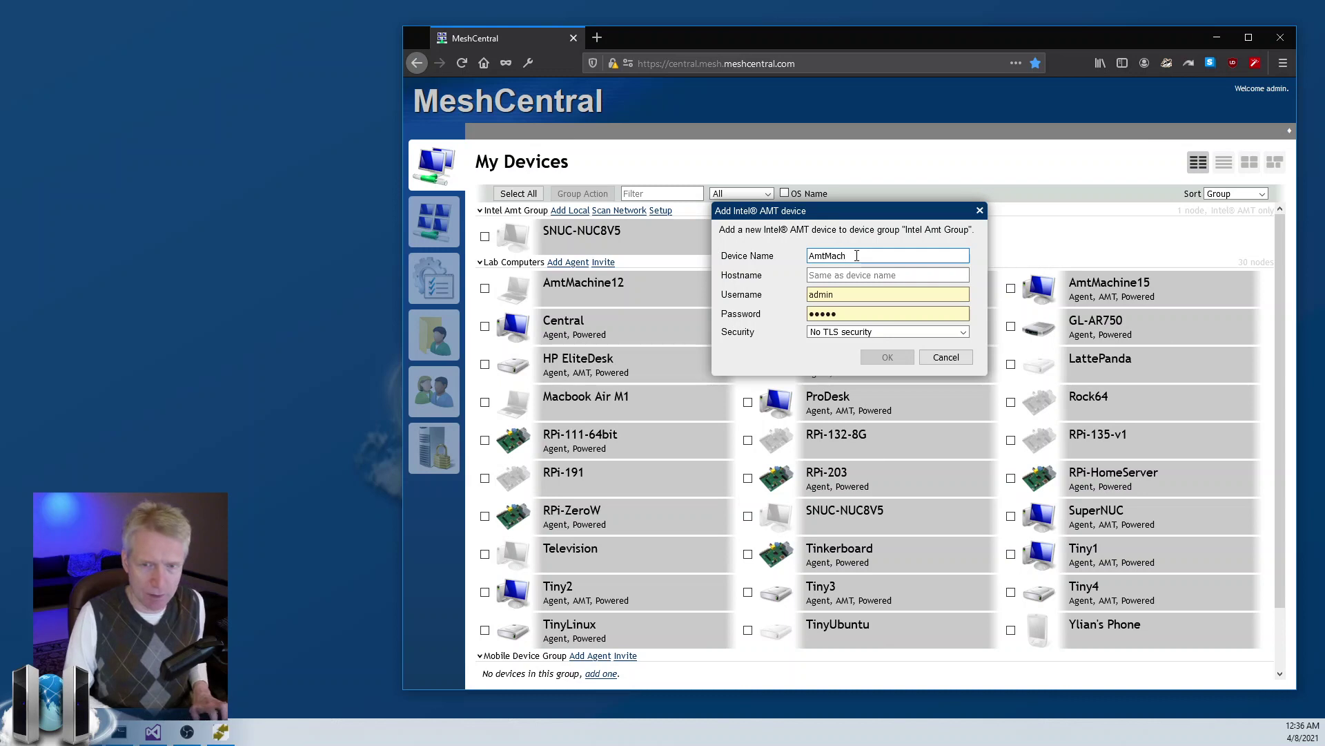
pyautogui.write('ine15')
pyautogui.press('Tab')
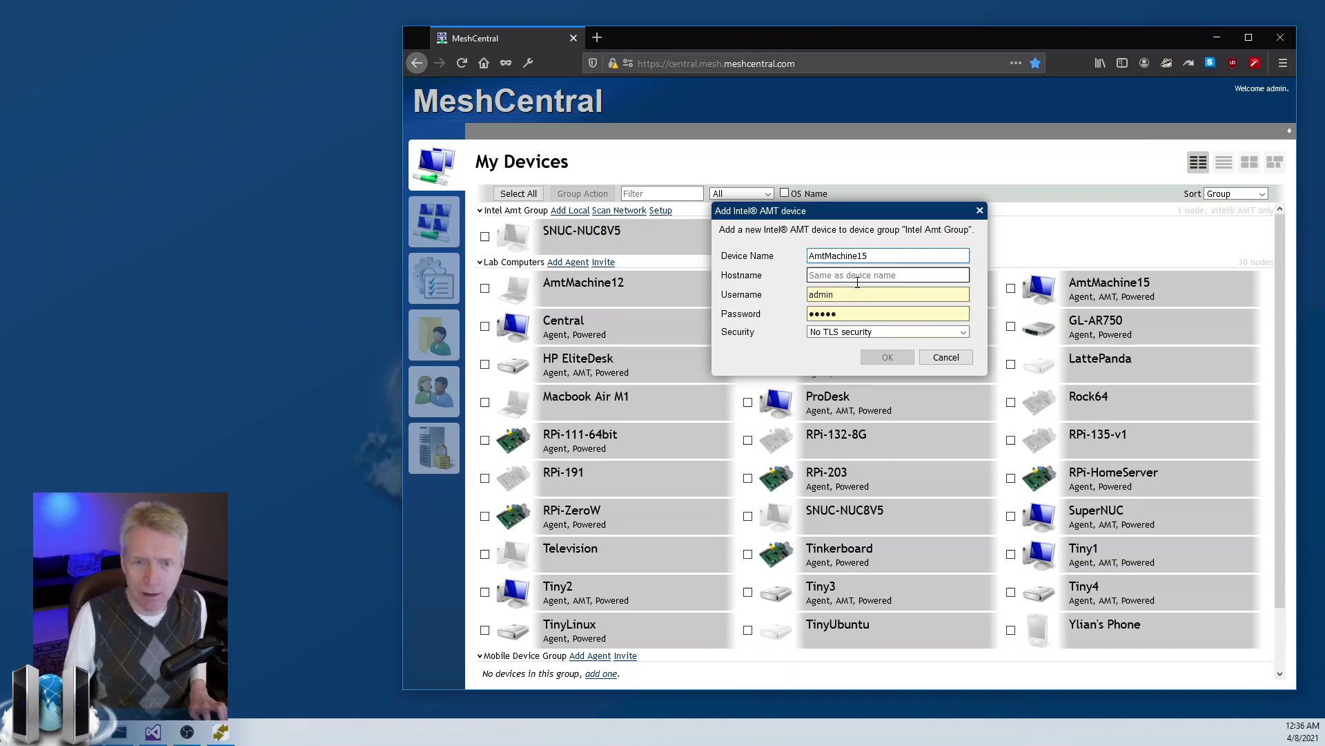
pyautogui.write('192.168.2.148')
pyautogui.doubleClick(849, 319)
pyautogui.press('BackSpace')
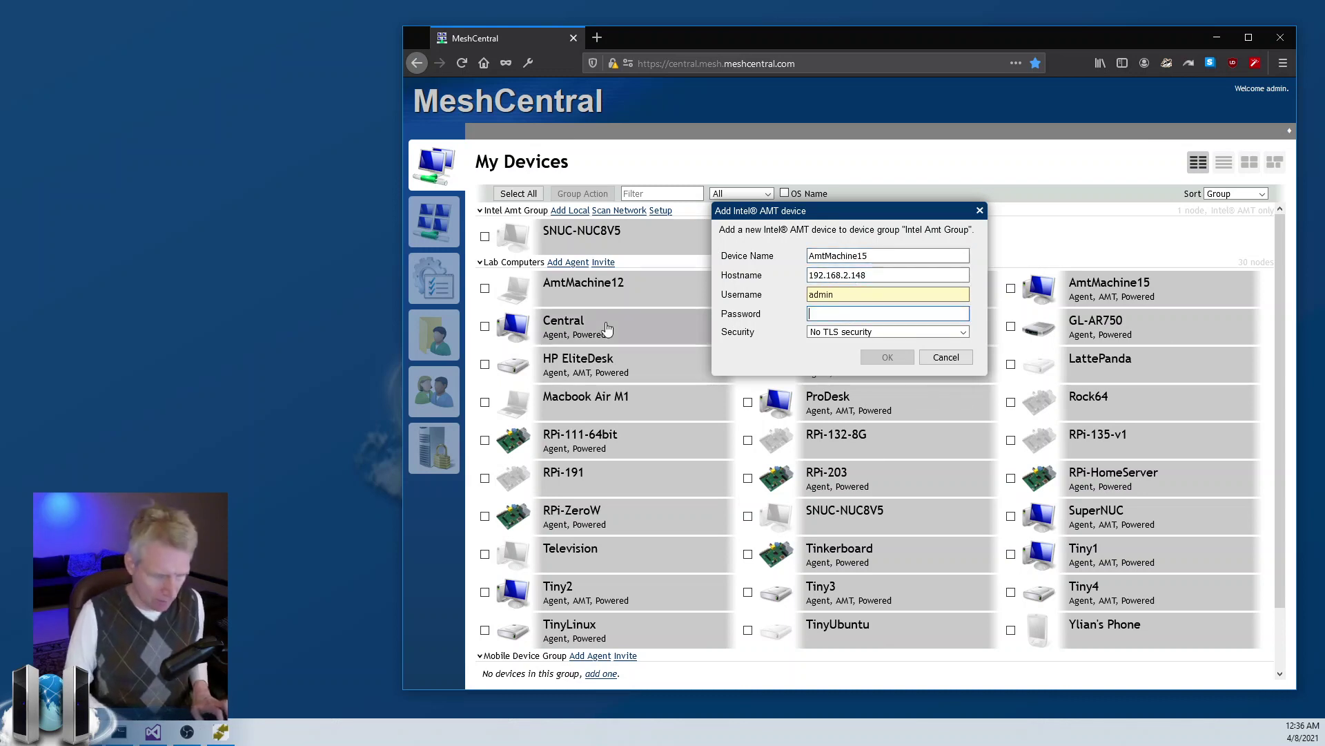
pyautogui.write('••••••••')
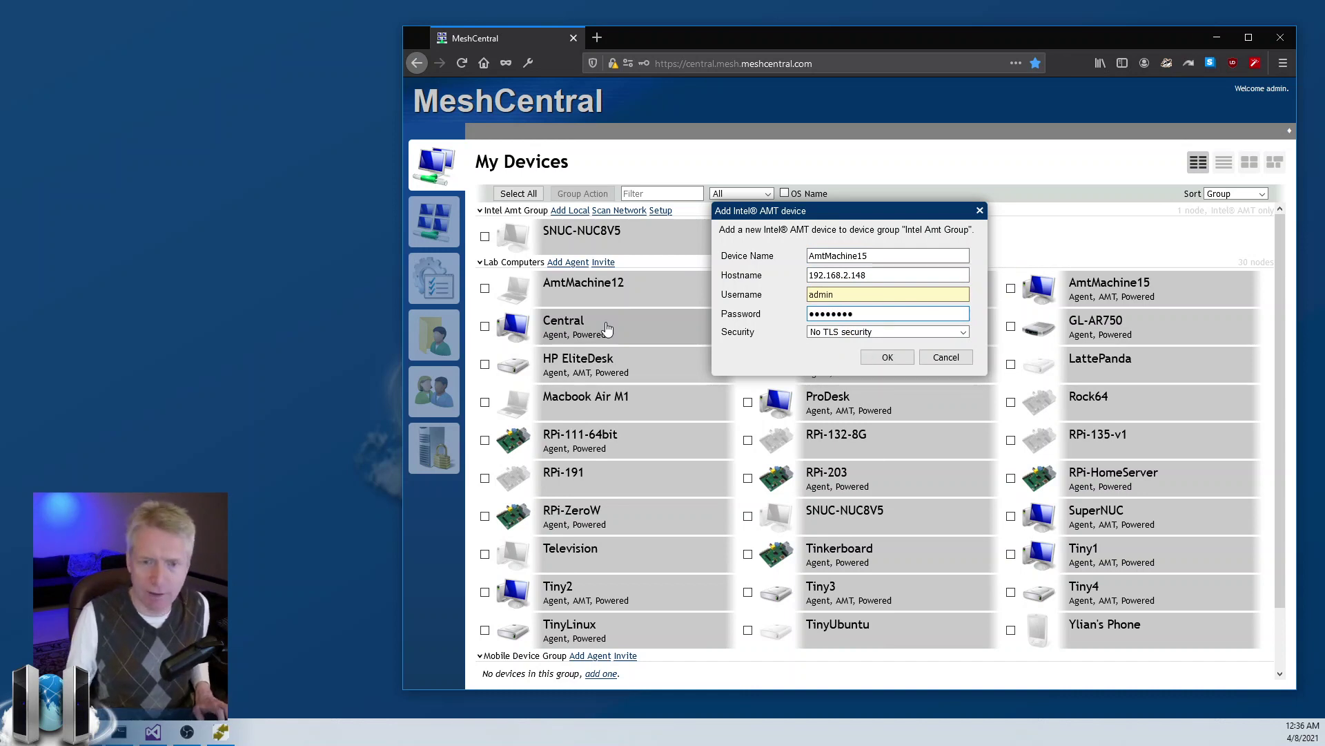
pyautogui.click(887, 356)
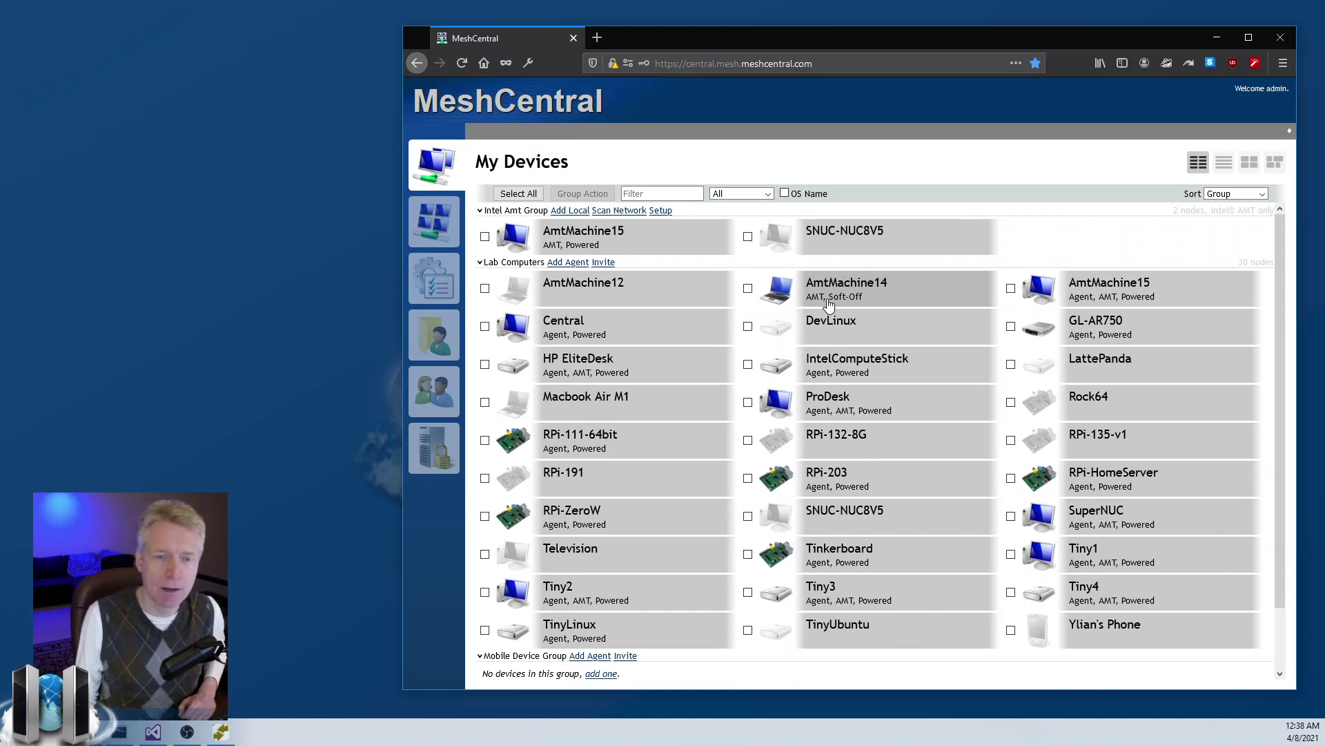
# - Open the new AmtMachine15 device page and glance at its icon and name editors without changes
pyautogui.click(593, 238)
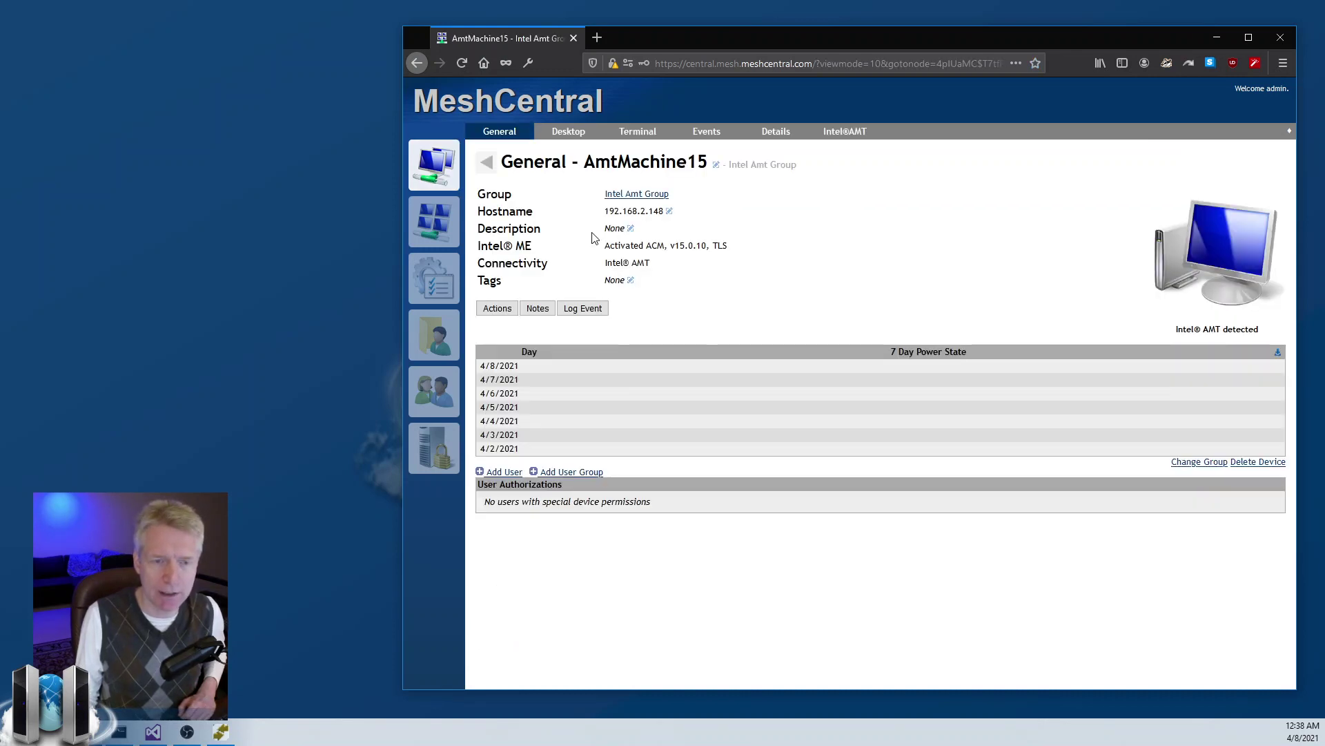
pyautogui.click(1239, 286)
pyautogui.click(978, 214)
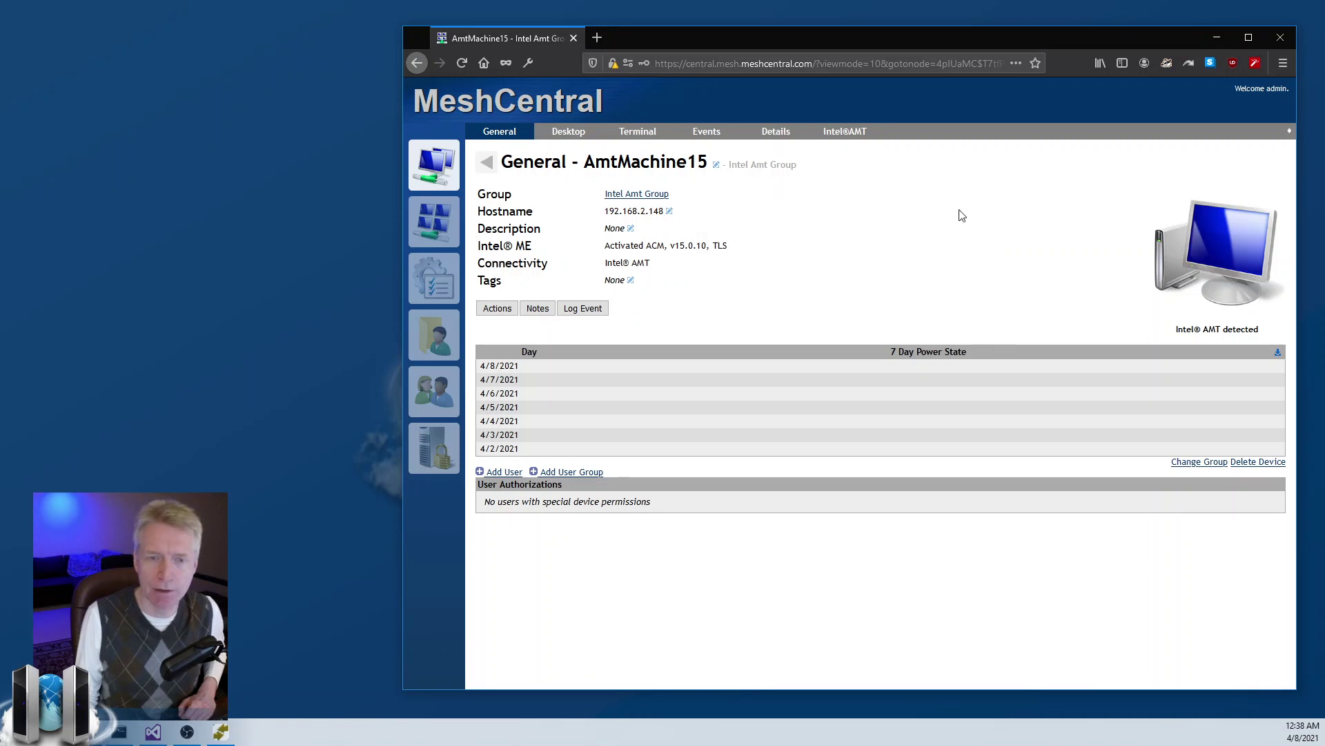
pyautogui.click(643, 166)
pyautogui.click(935, 266)
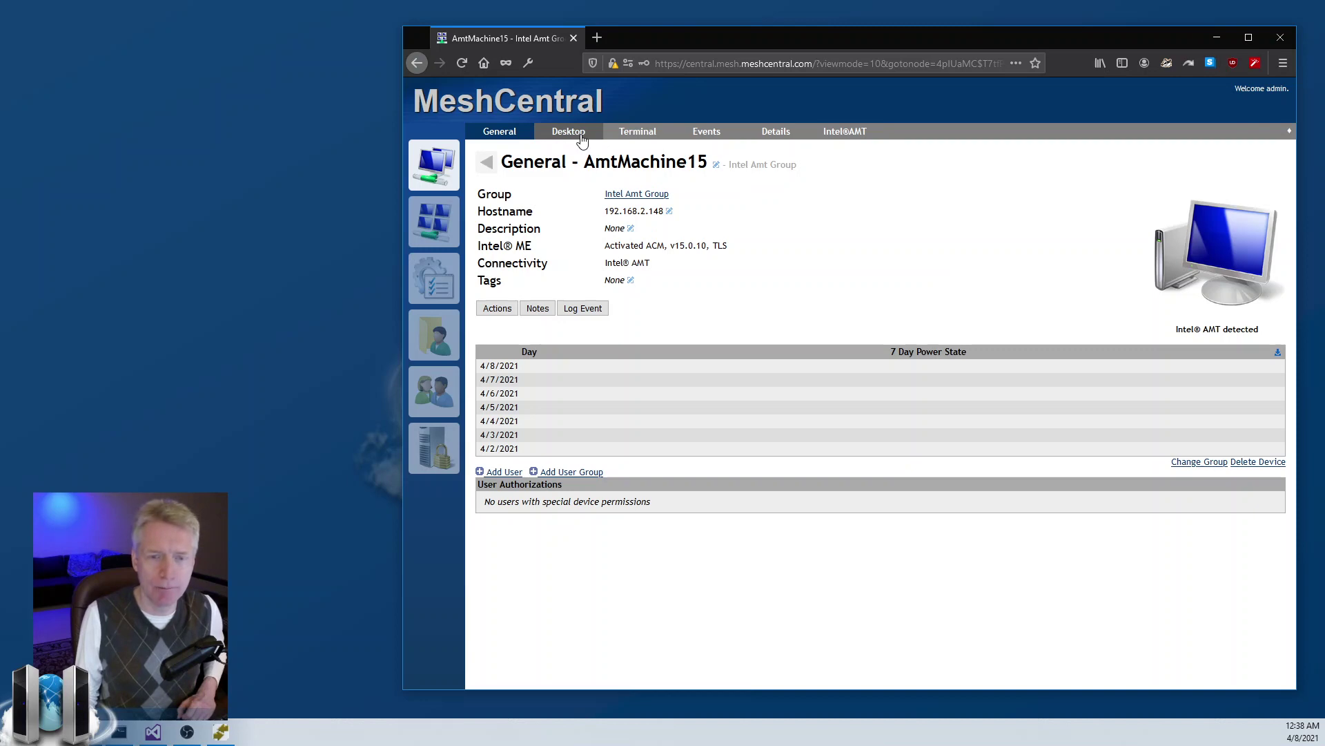
# - Scroll through AmtMachine15's Details: networking, Intel AMT v15.0.10, BIOS, motherboard and memory
pyautogui.click(775, 132)
pyautogui.scroll(-2, 764, 531)
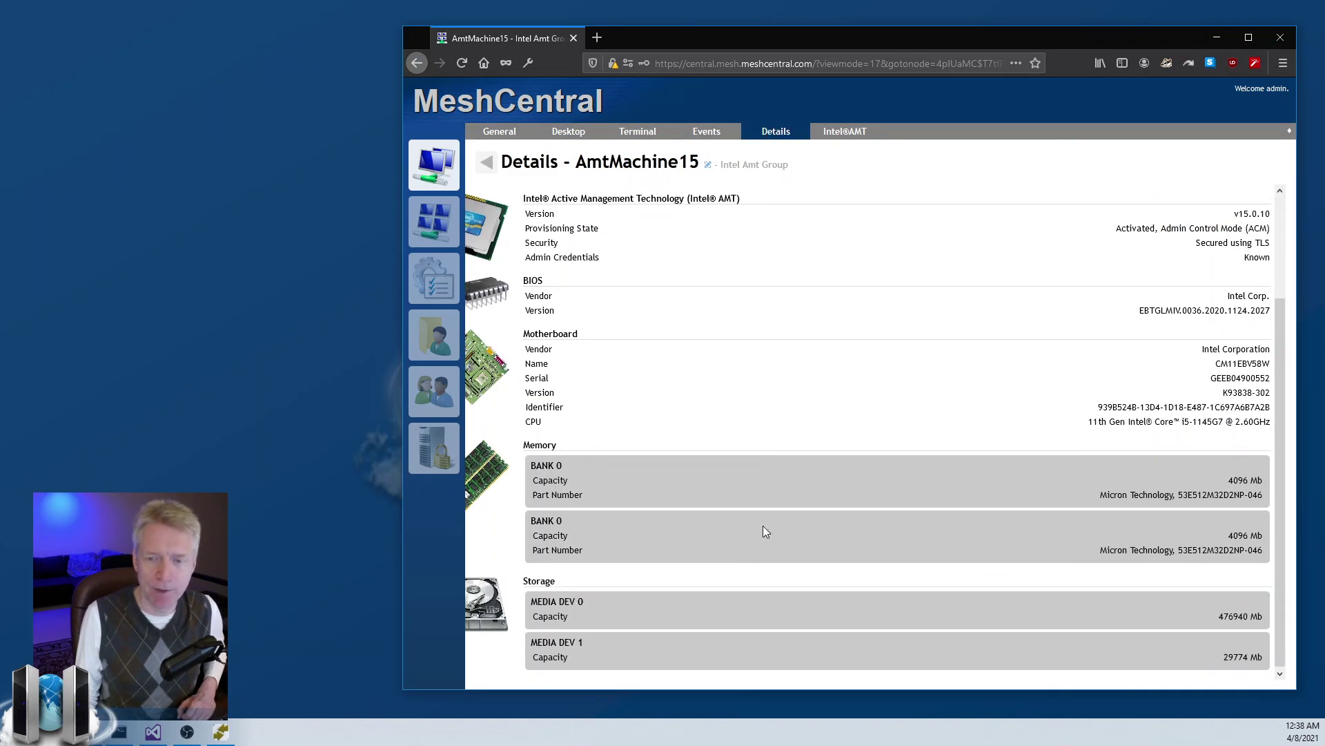
pyautogui.scroll(2, 765, 530)
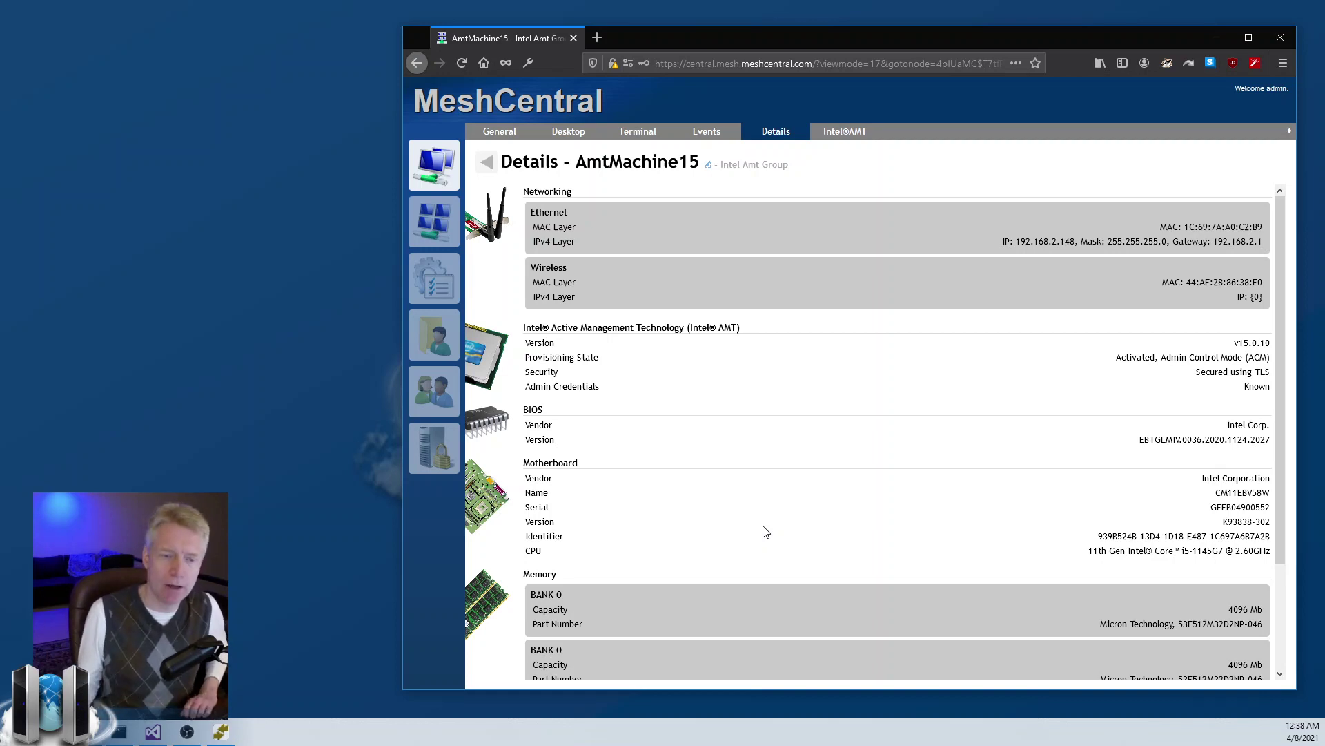
pyautogui.scroll(-3, 765, 530)
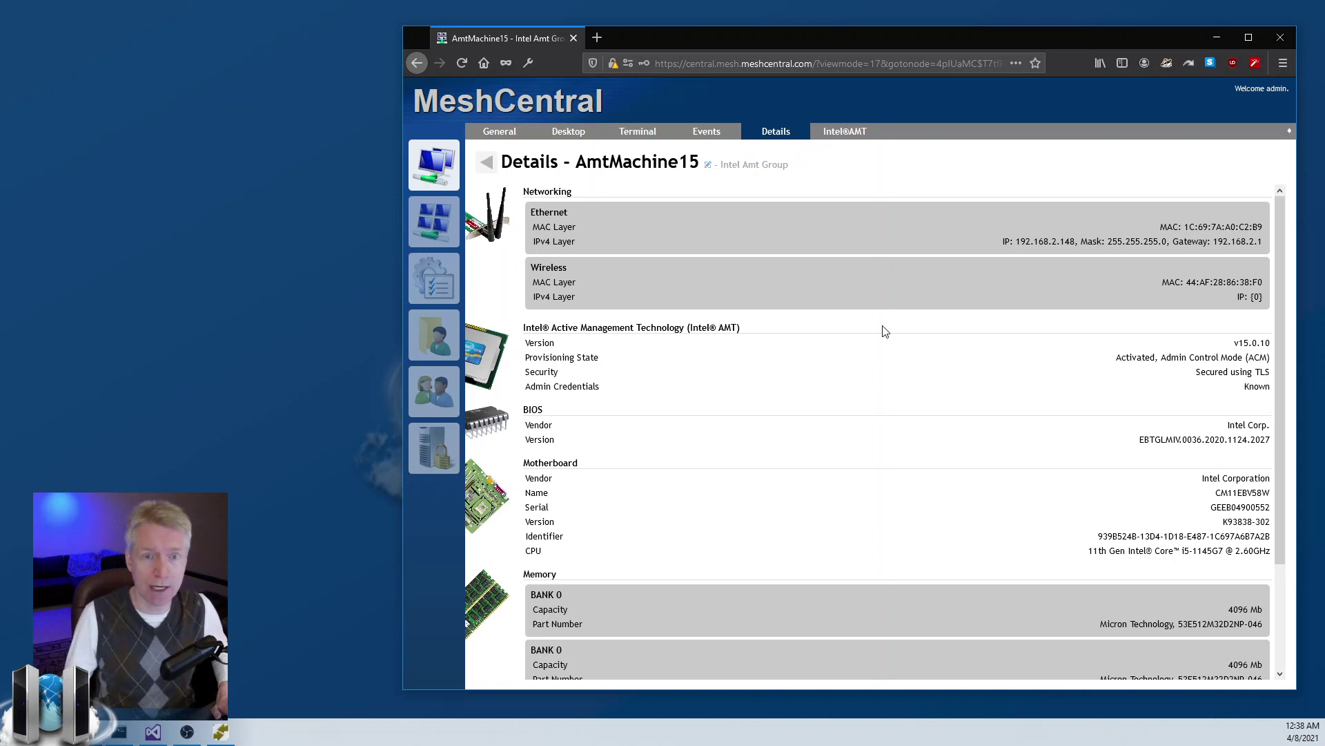
# - Start a hardware remote desktop session on AmtMachine15 and nudge the remote File Explorer window
pyautogui.click(575, 134)
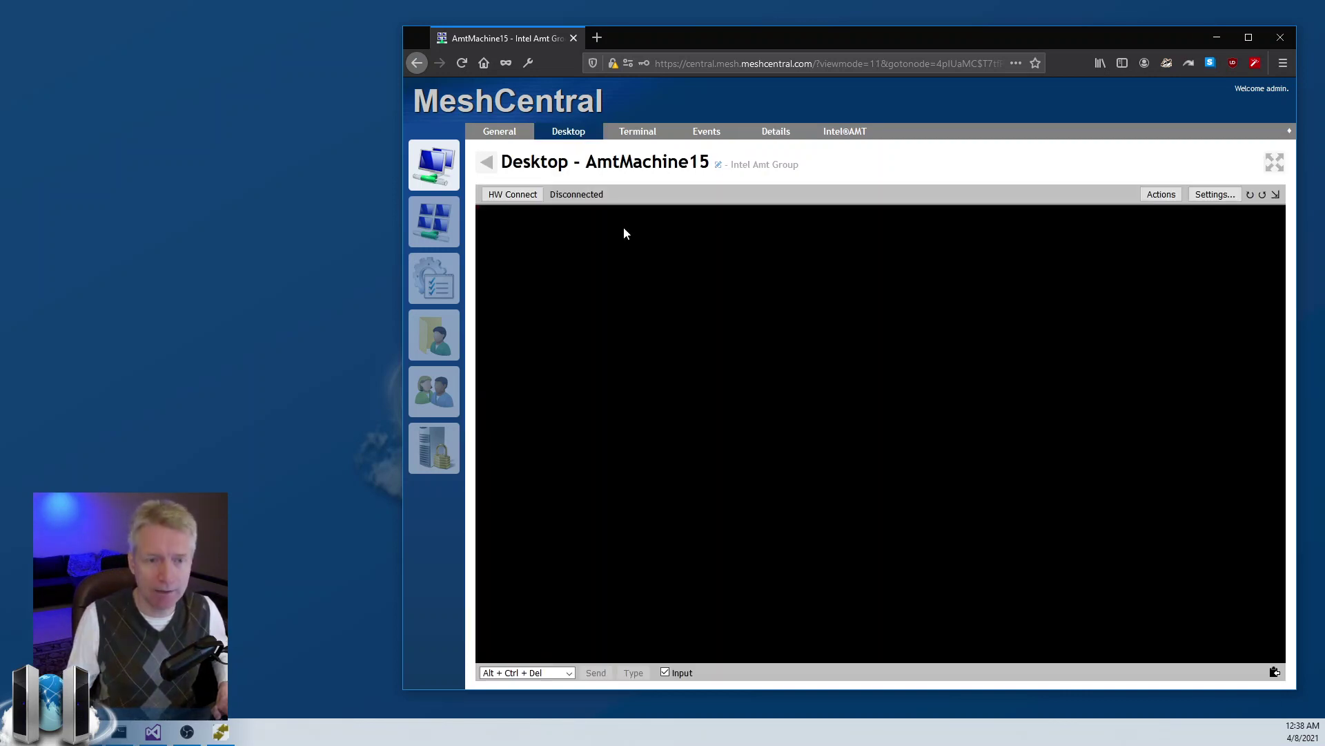
pyautogui.click(518, 194)
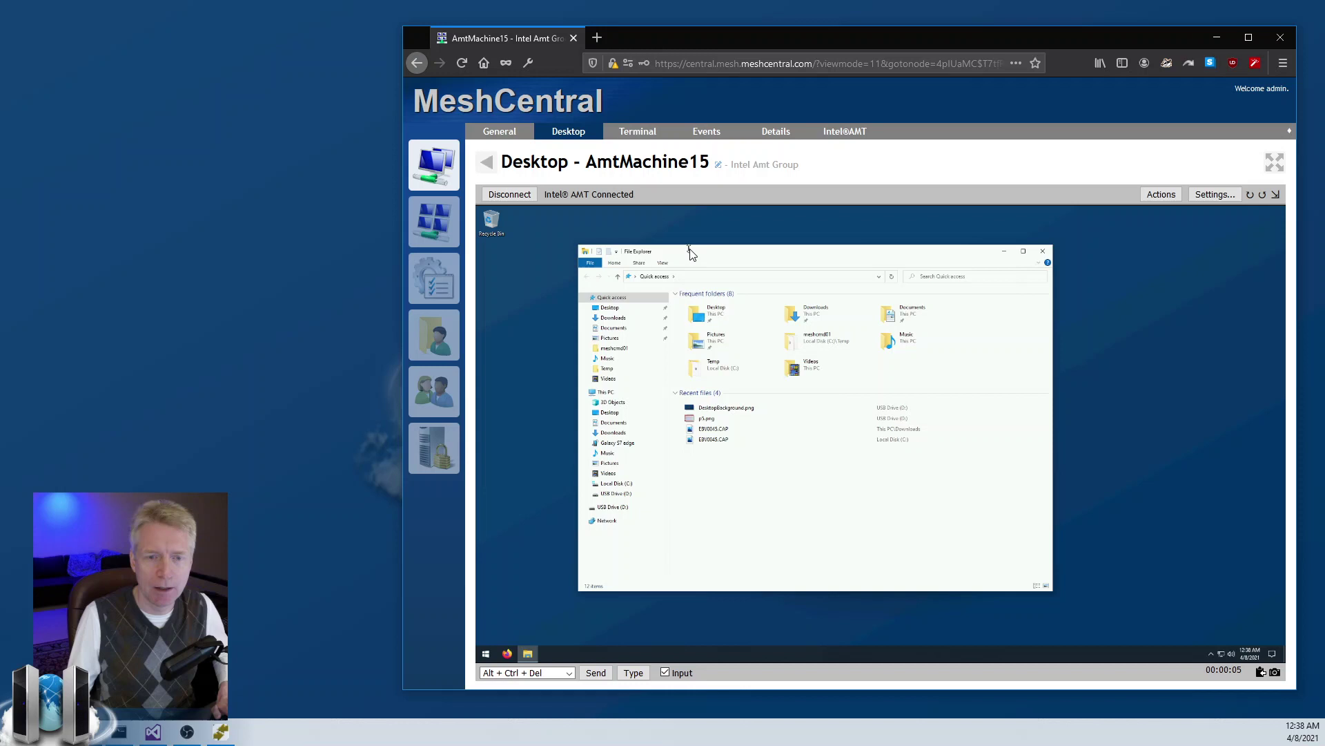
pyautogui.moveTo(694, 256); pyautogui.dragTo(709, 257)
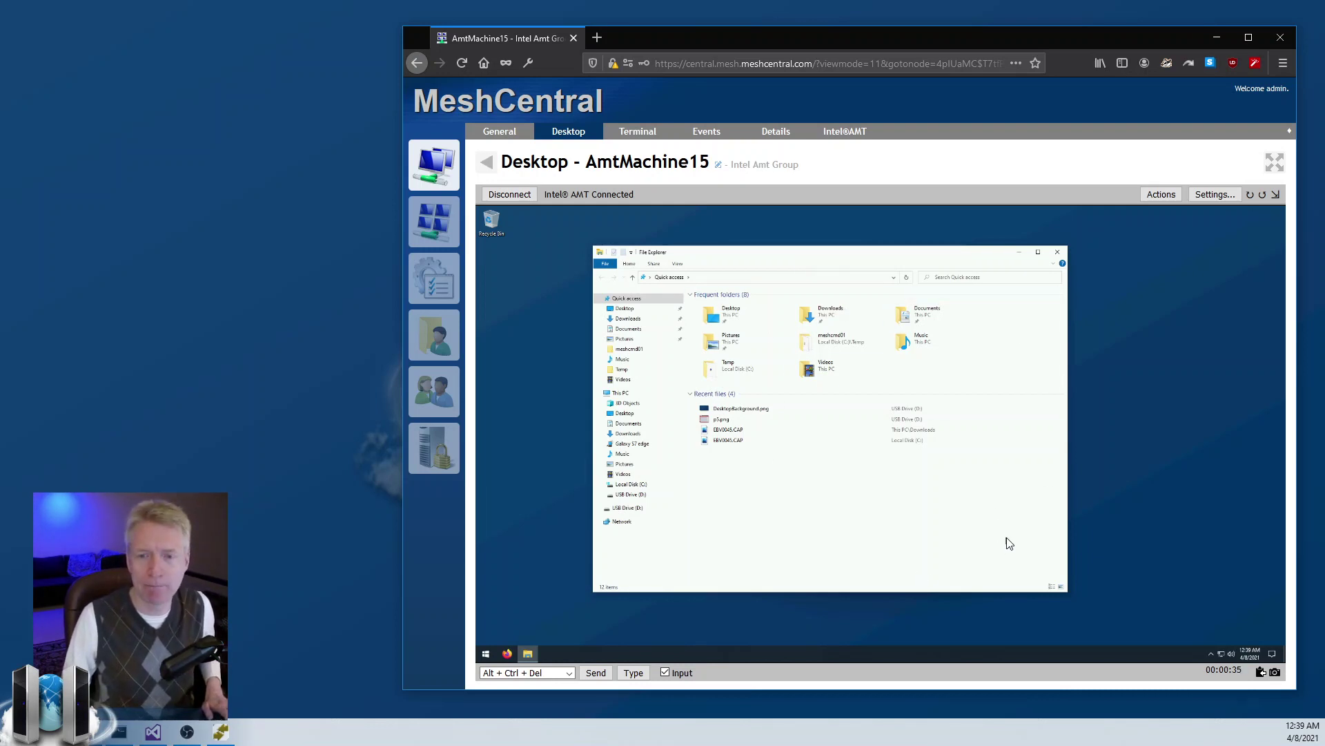
# - Switch the remote desktop image encoding to RLE8, Fastest
pyautogui.click(1214, 194)
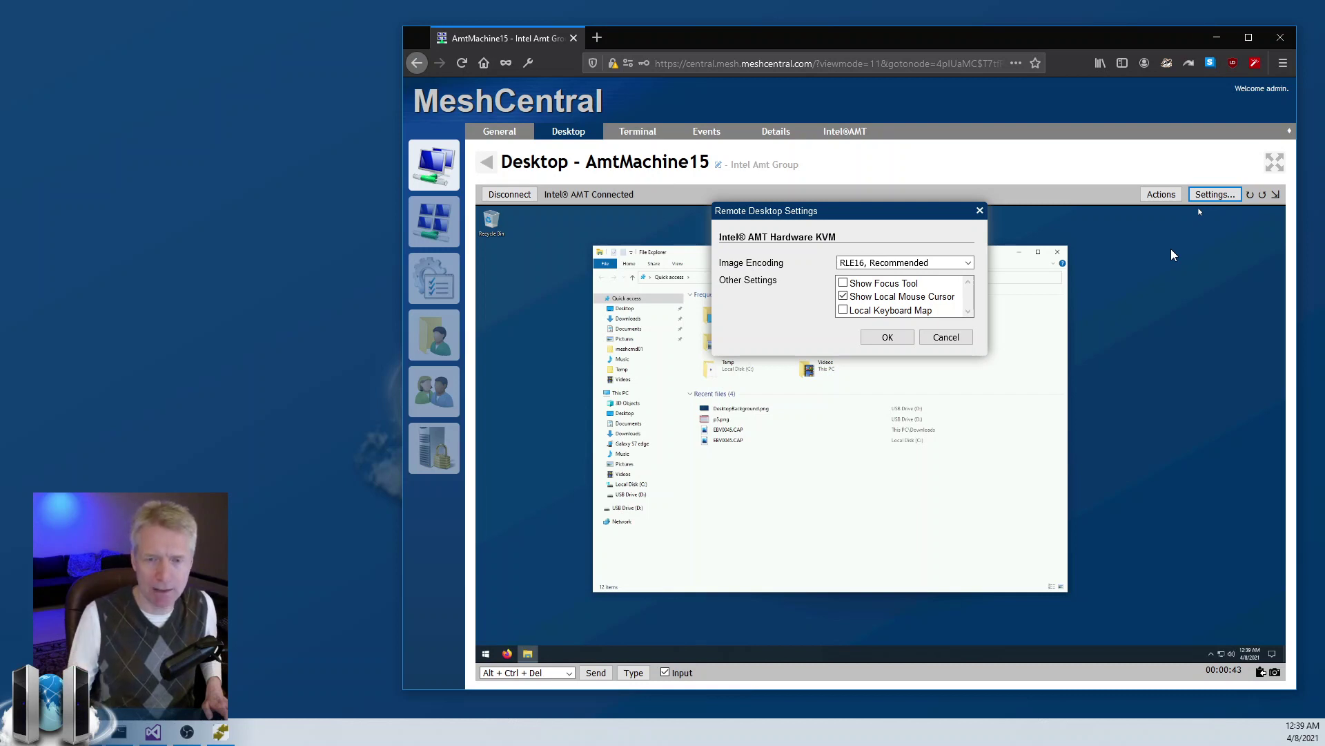
pyautogui.click(911, 265)
pyautogui.click(897, 277)
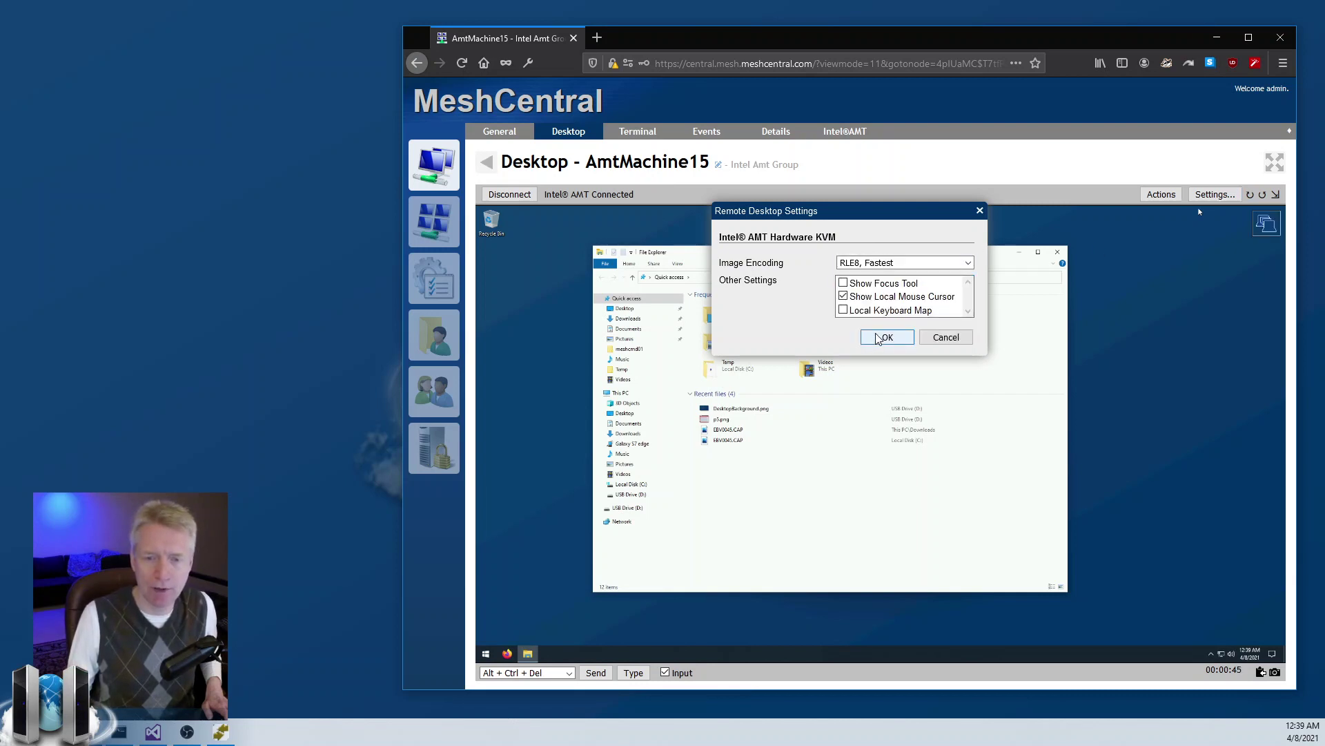
pyautogui.click(904, 337)
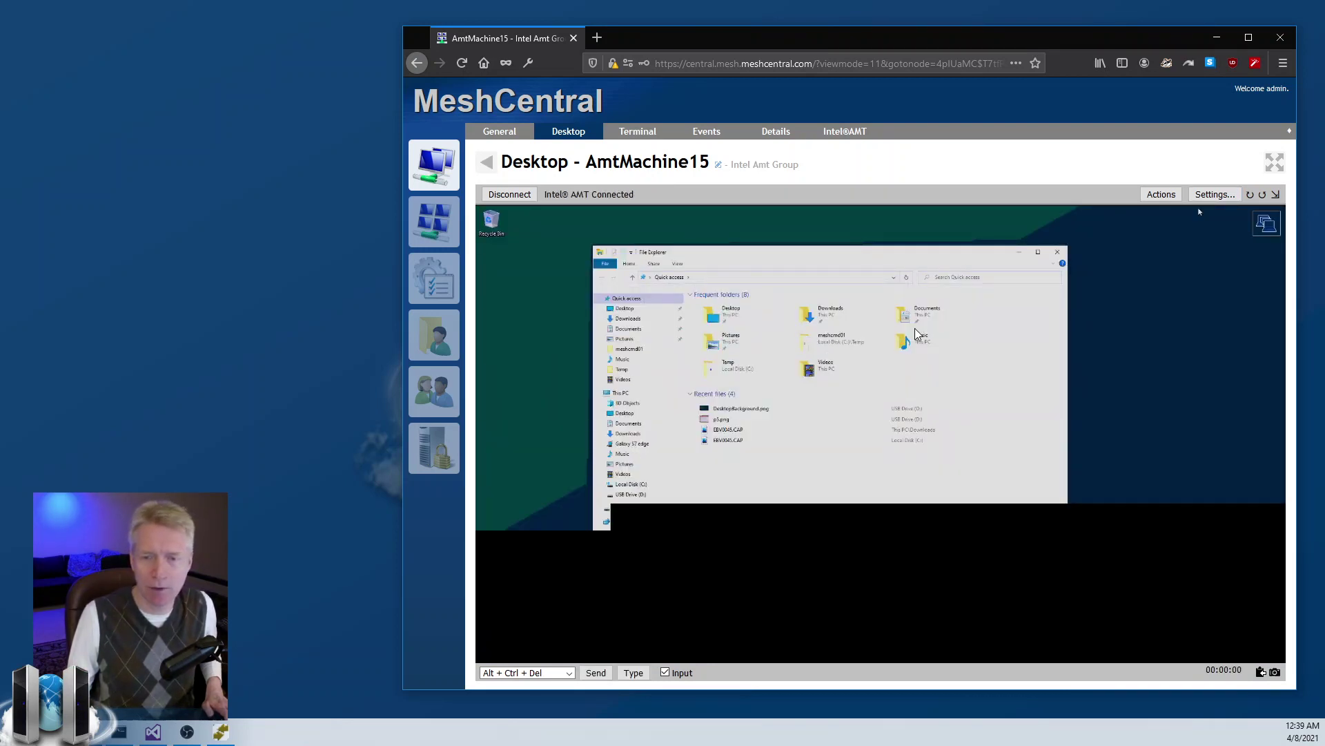
# - Restore the RLE16, Recommended encoding and disconnect the remote desktop session
pyautogui.click(1213, 195)
pyautogui.click(946, 263)
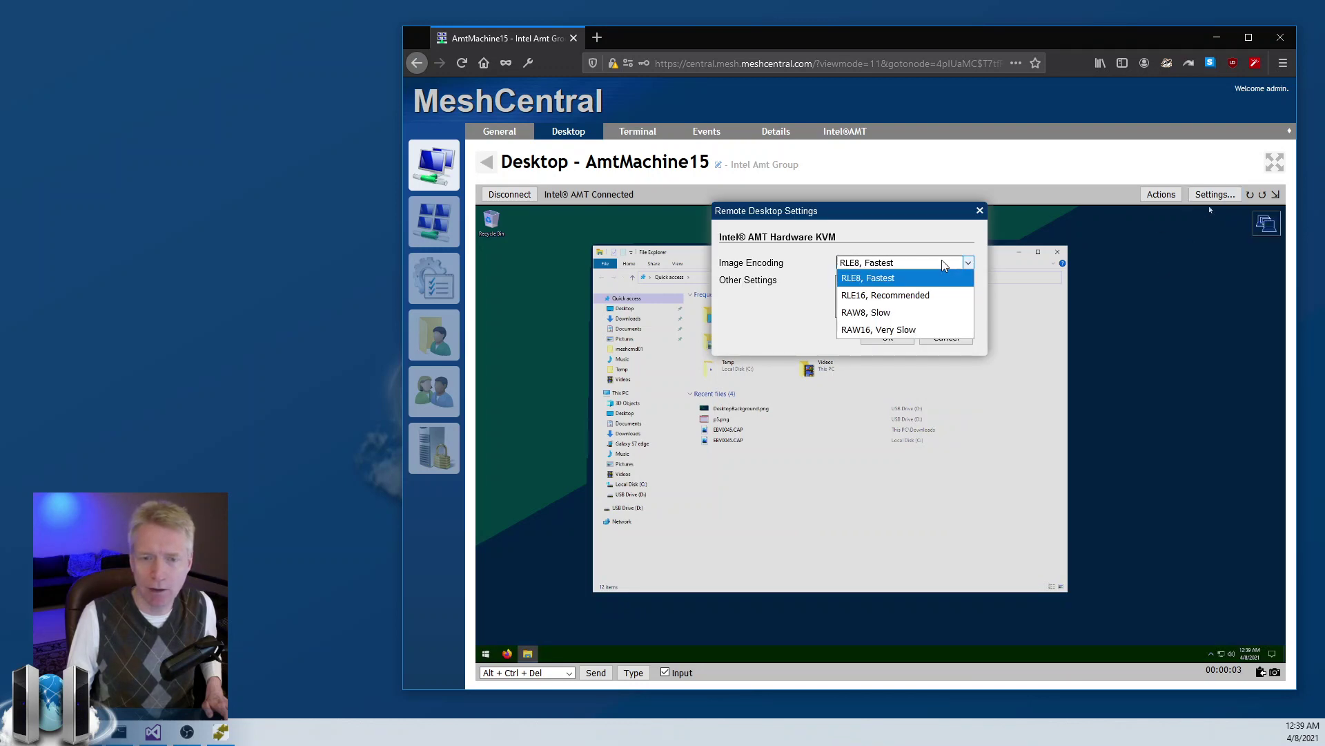
pyautogui.click(929, 296)
pyautogui.click(888, 337)
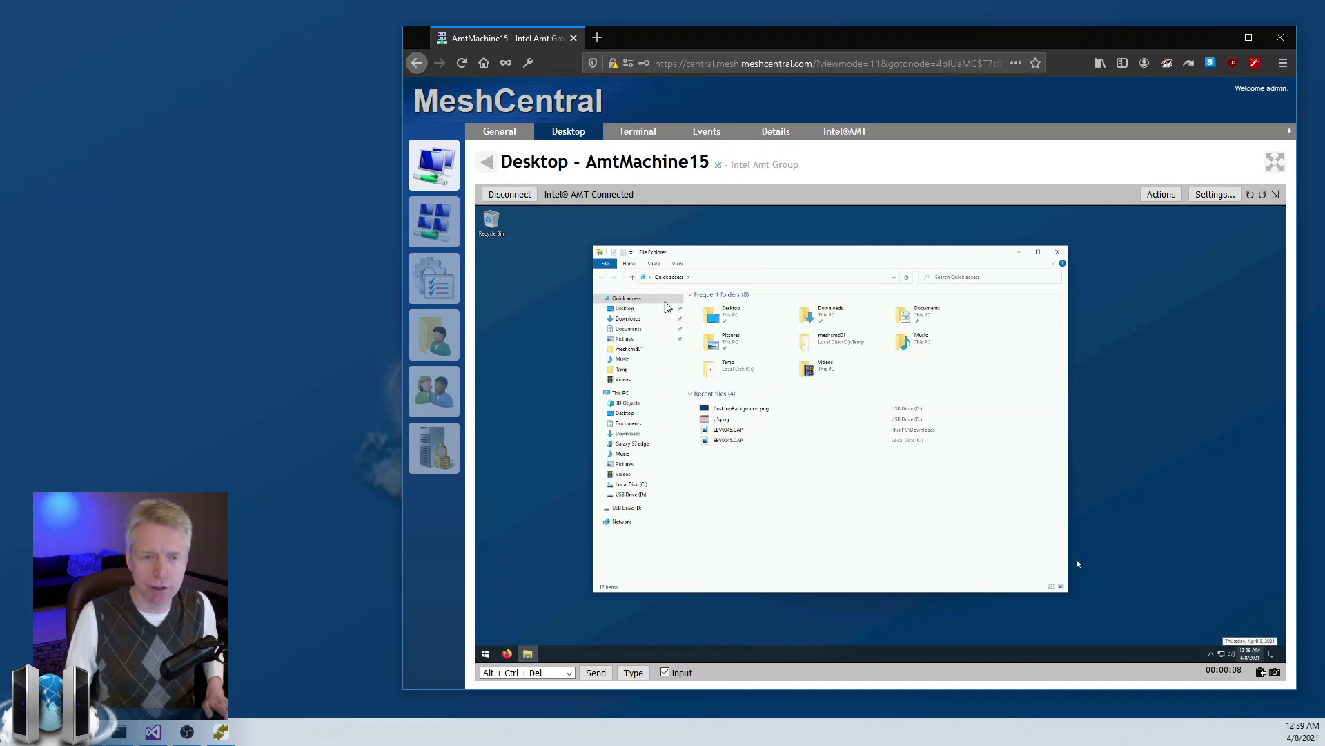
pyautogui.click(506, 196)
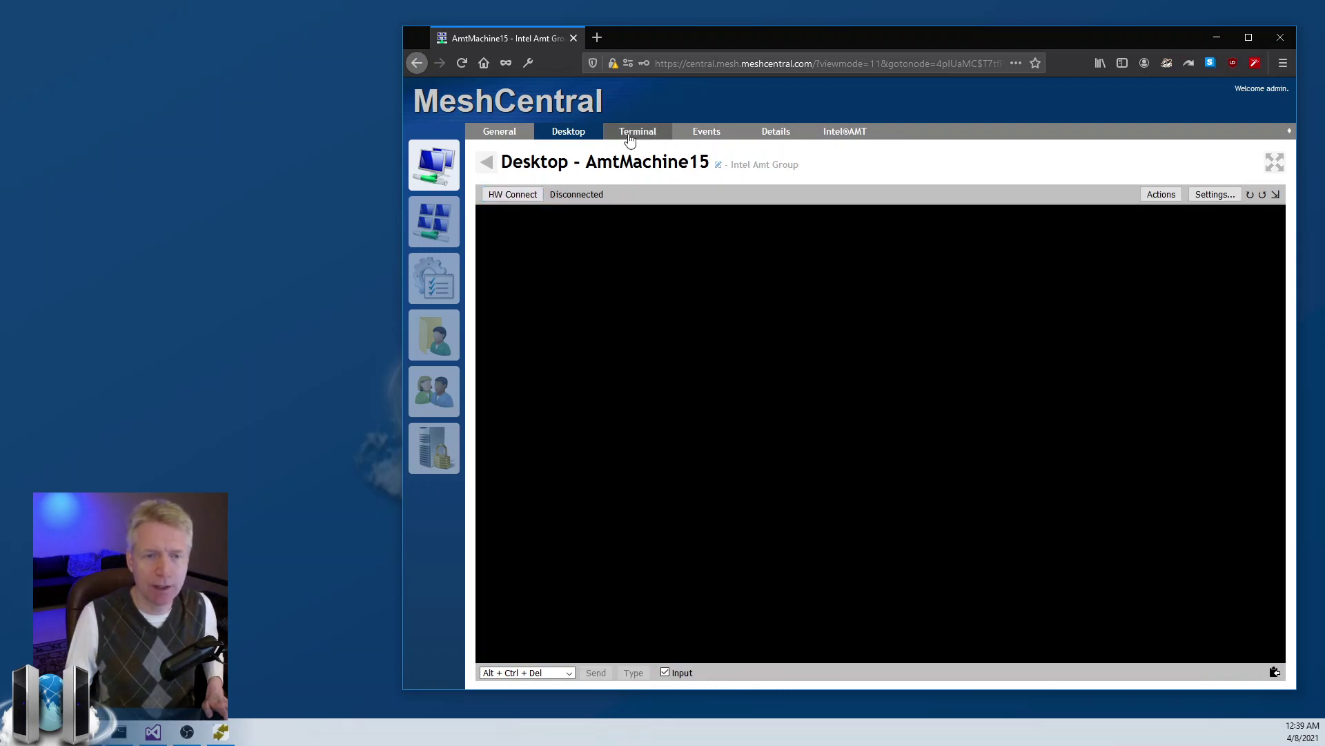
# - Connect AmtMachine15's Terminal over Intel AMT, let it run about 30 seconds, then disconnect
pyautogui.click(629, 140)
pyautogui.click(527, 199)
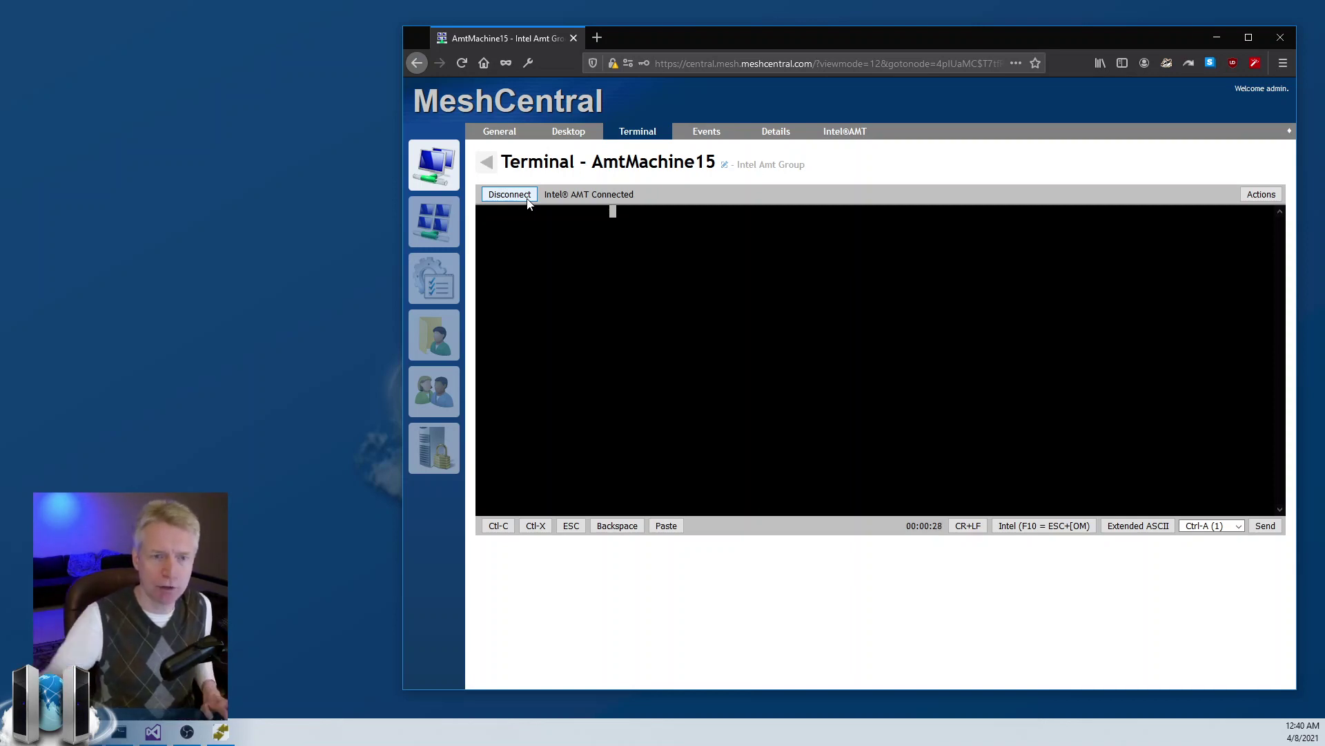
pyautogui.click(528, 198)
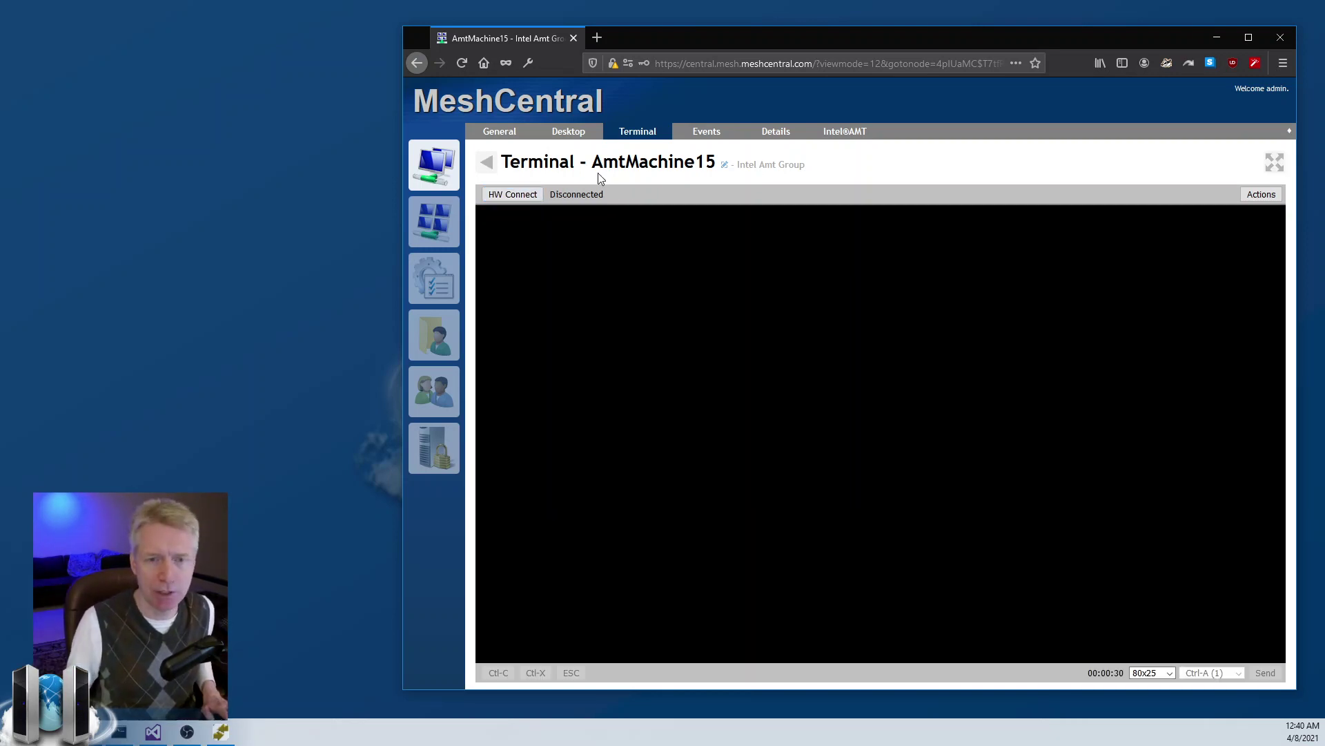
# - Connect on the Intel®AMT tab to show System Status: powered on, ME v15.0.10, Admin Control Mode
pyautogui.click(767, 131)
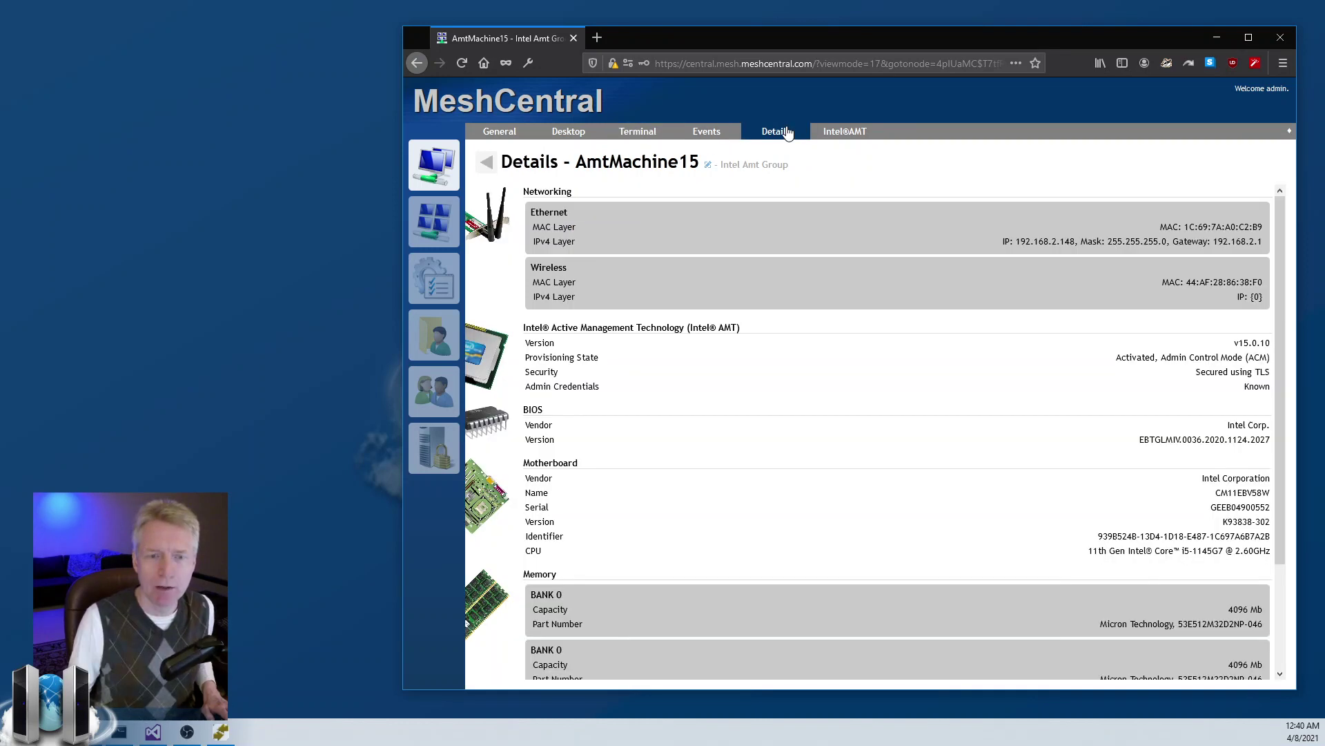
pyautogui.click(832, 135)
pyautogui.click(502, 192)
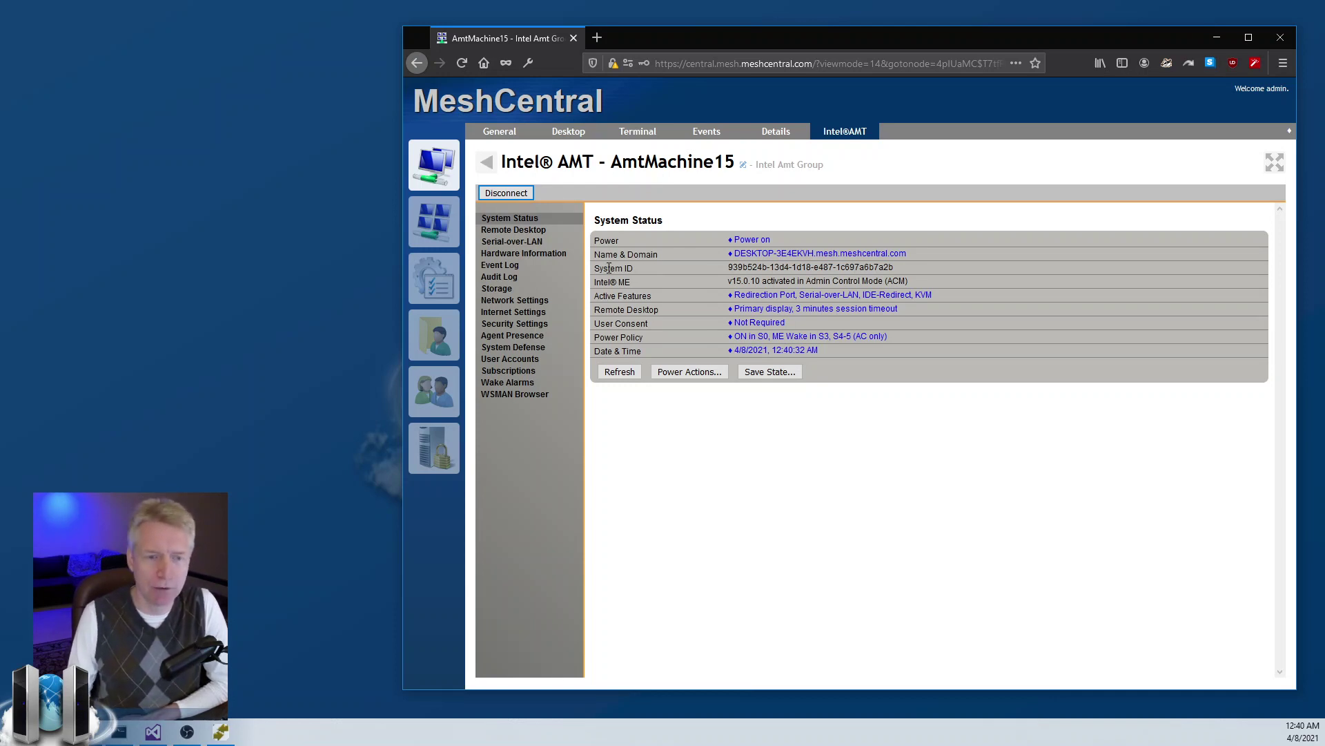
# - Start and then end a brief Intel AMT remote desktop session
pyautogui.click(491, 231)
pyautogui.click(615, 251)
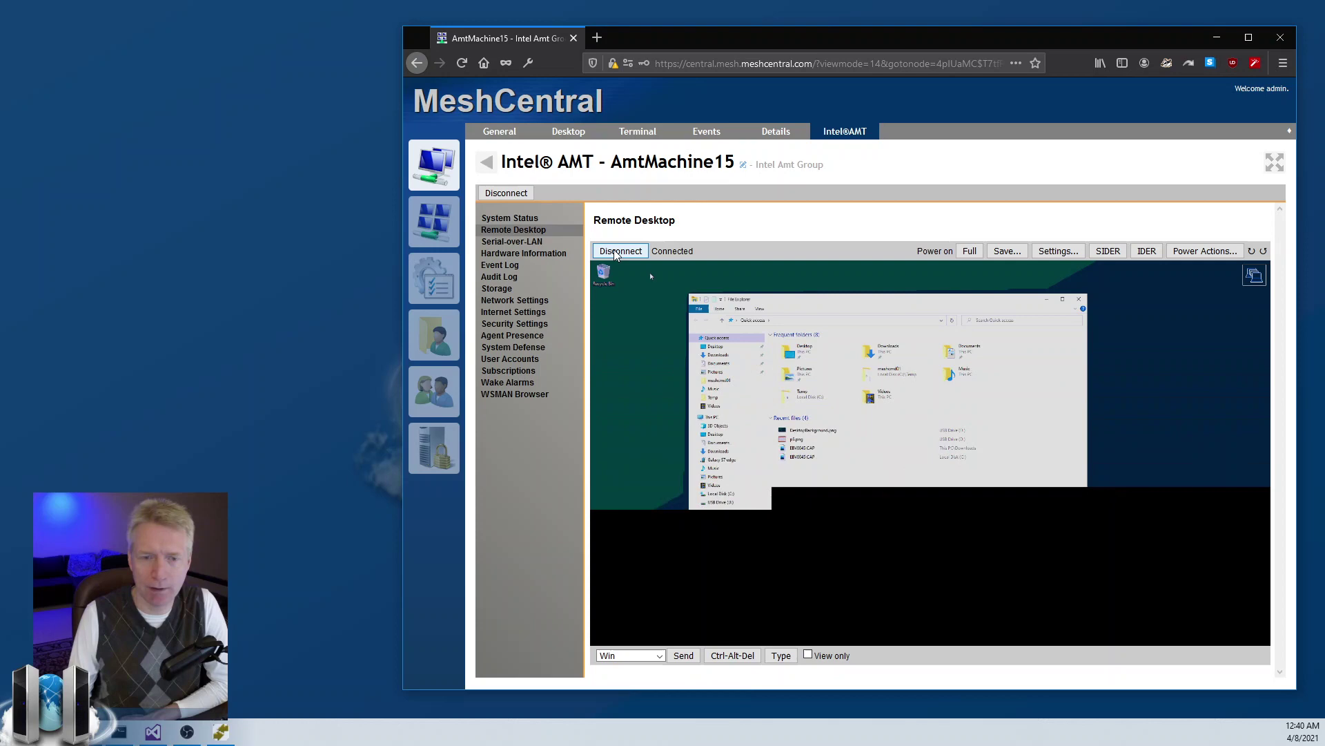
pyautogui.click(620, 251)
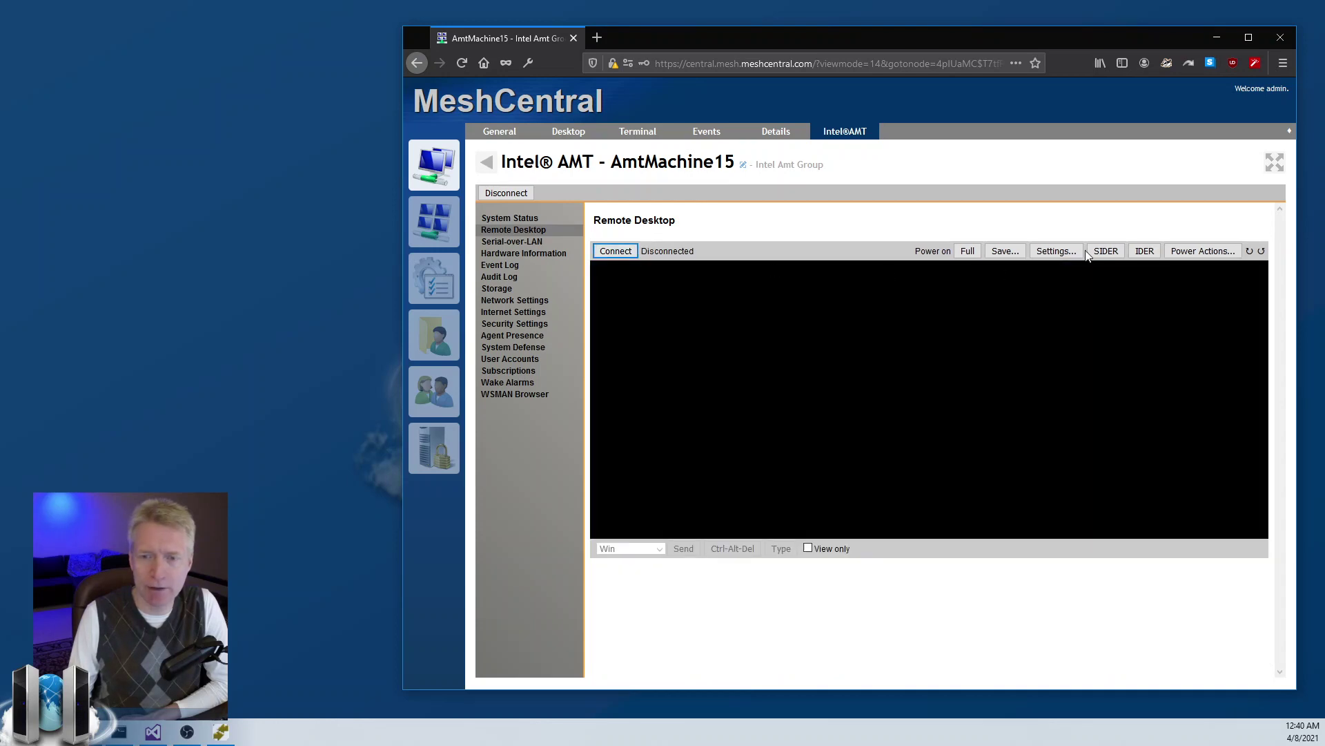
# - Browse the Intel AMT sections: Serial-over-LAN, hardware, event and audit logs, storage, network, security, system defense, subscriptions
pyautogui.click(501, 242)
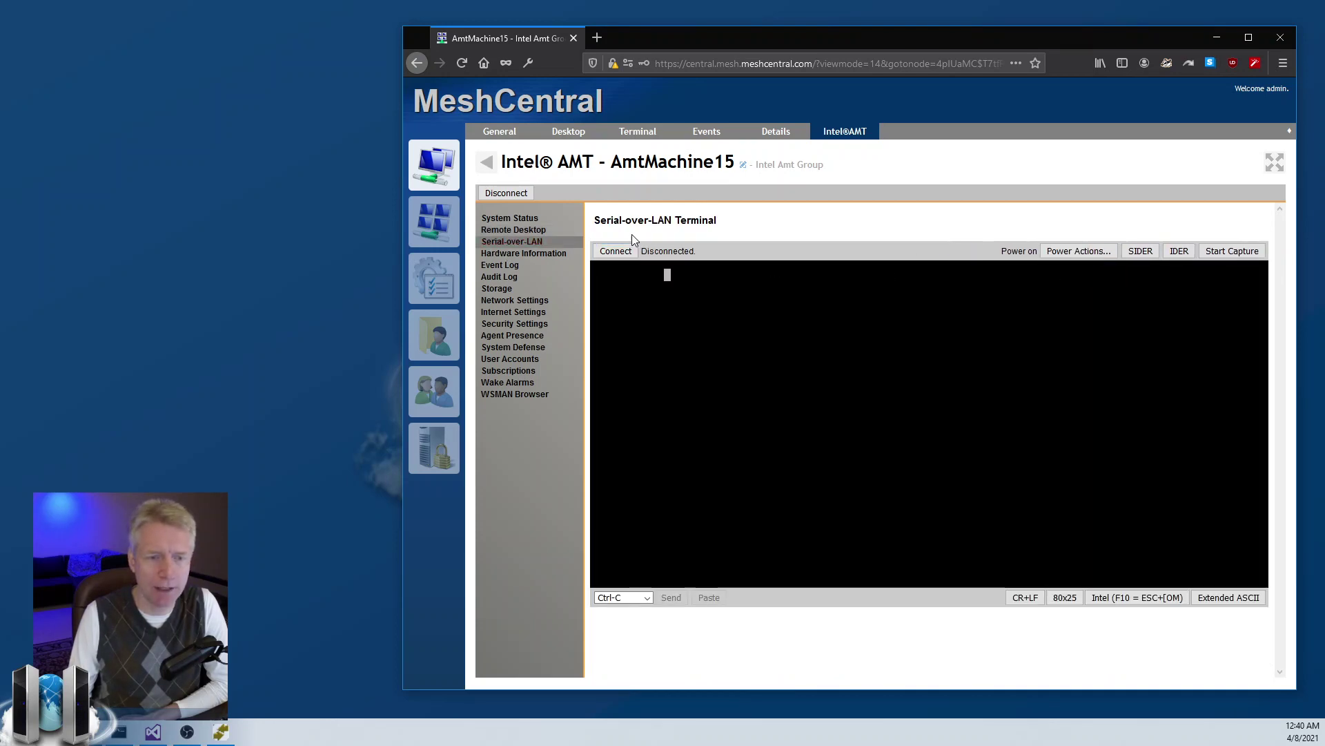
pyautogui.click(563, 256)
pyautogui.click(511, 266)
pyautogui.click(510, 278)
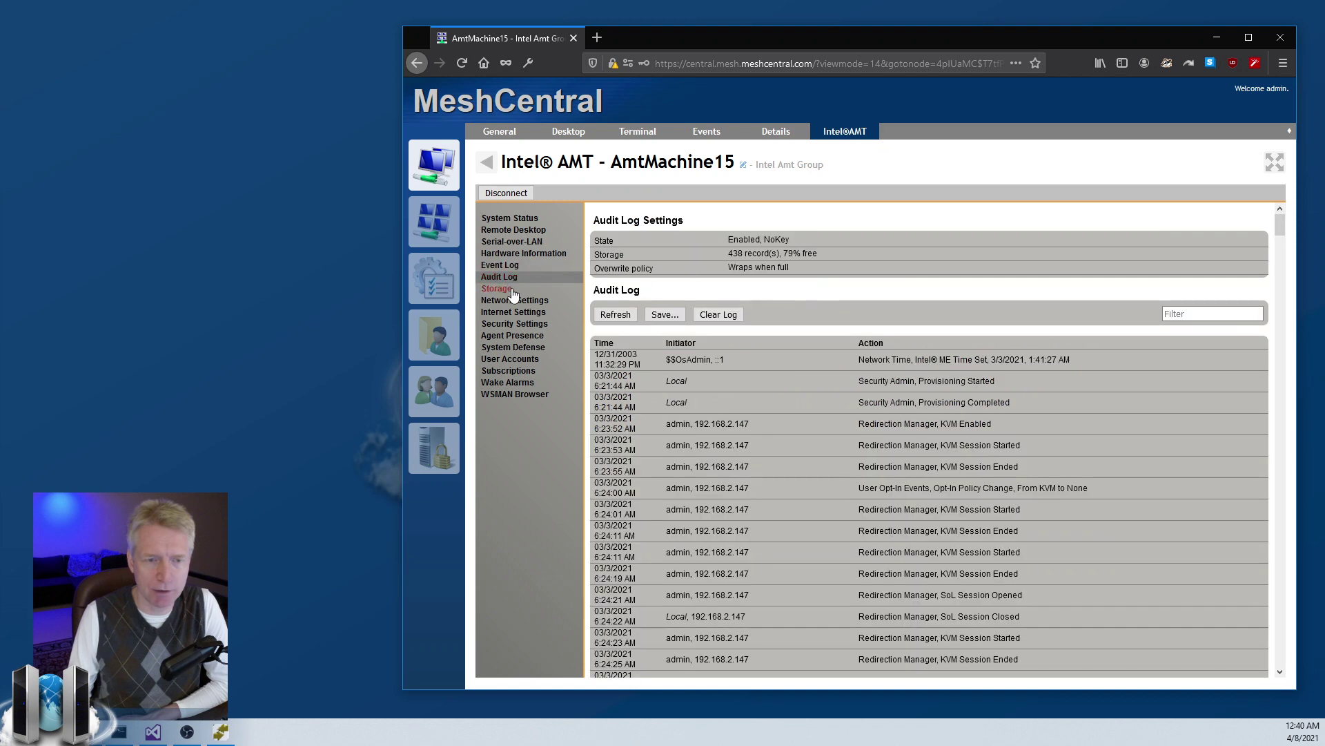
pyautogui.click(510, 290)
pyautogui.click(512, 301)
pyautogui.click(511, 313)
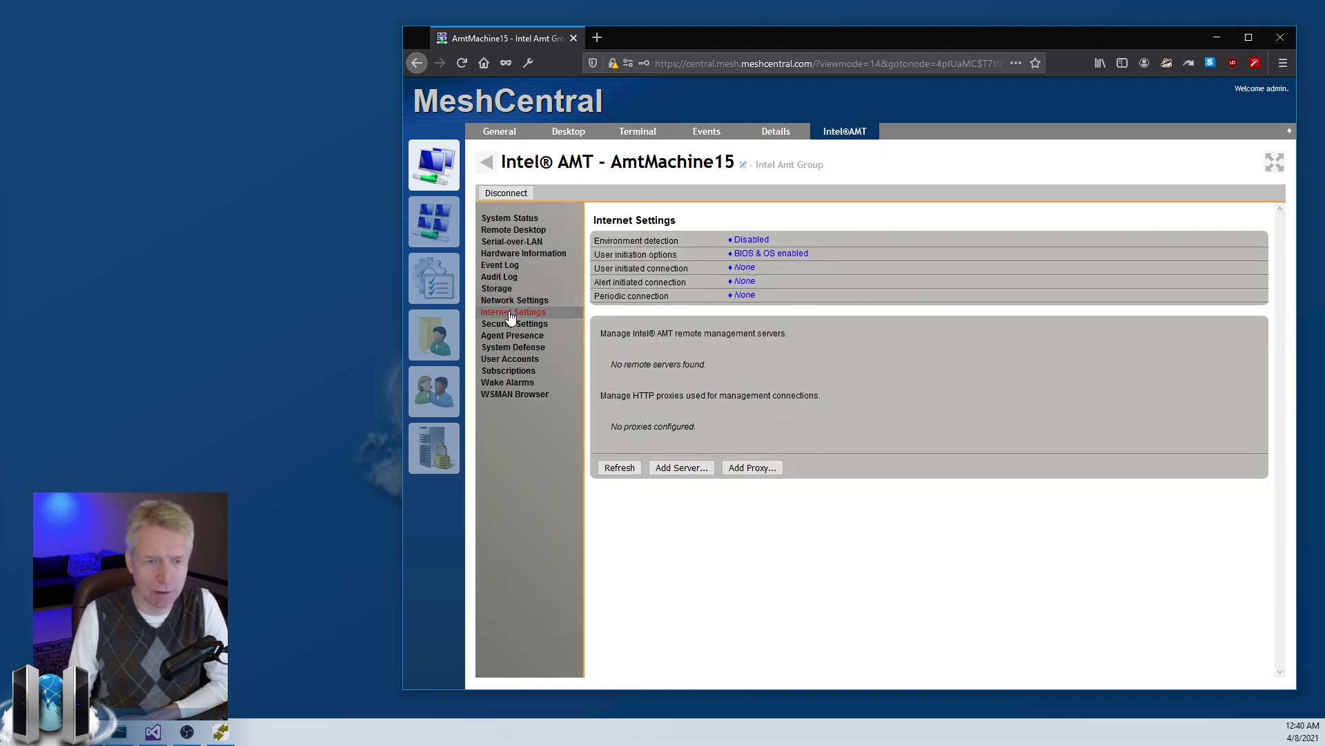
pyautogui.click(510, 324)
pyautogui.click(509, 336)
pyautogui.click(508, 348)
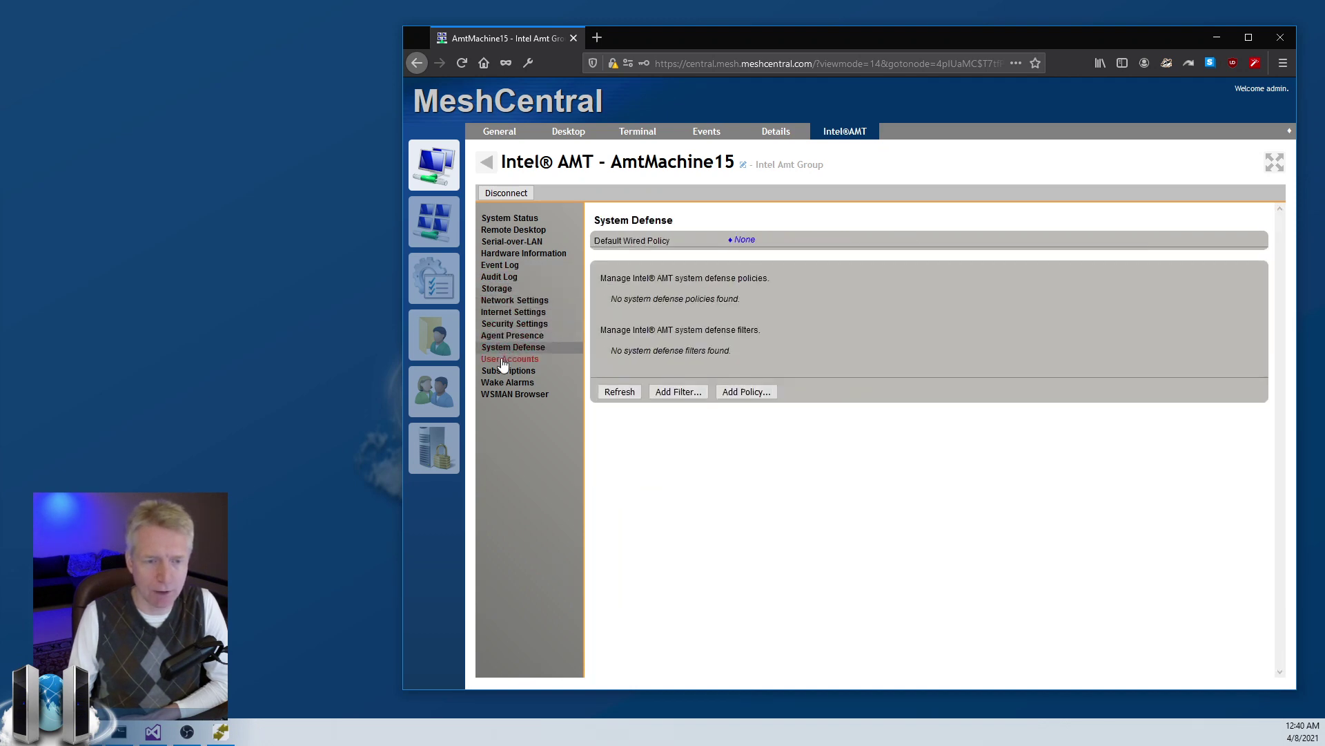
pyautogui.click(503, 359)
pyautogui.click(508, 371)
# - Return to System Status, disconnect from Intel AMT and show AmtMachine15's General page
pyautogui.click(510, 241)
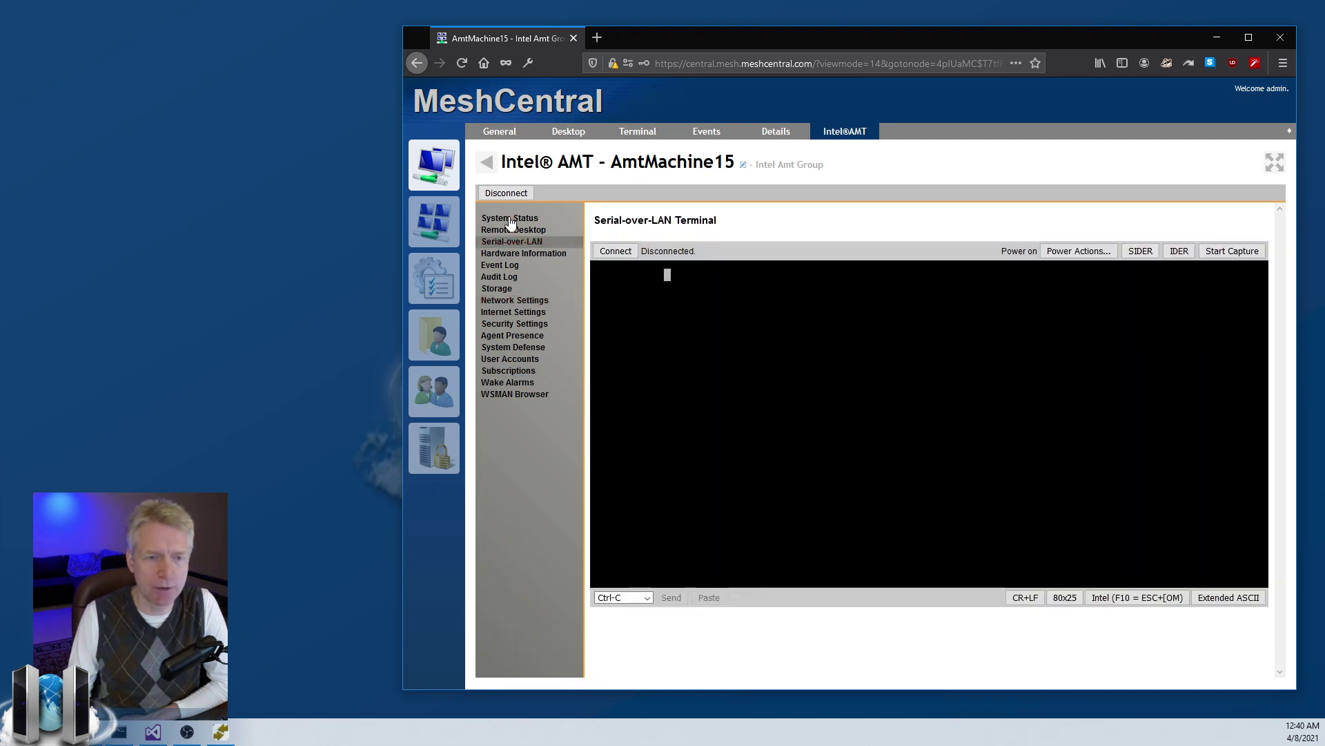
pyautogui.click(511, 219)
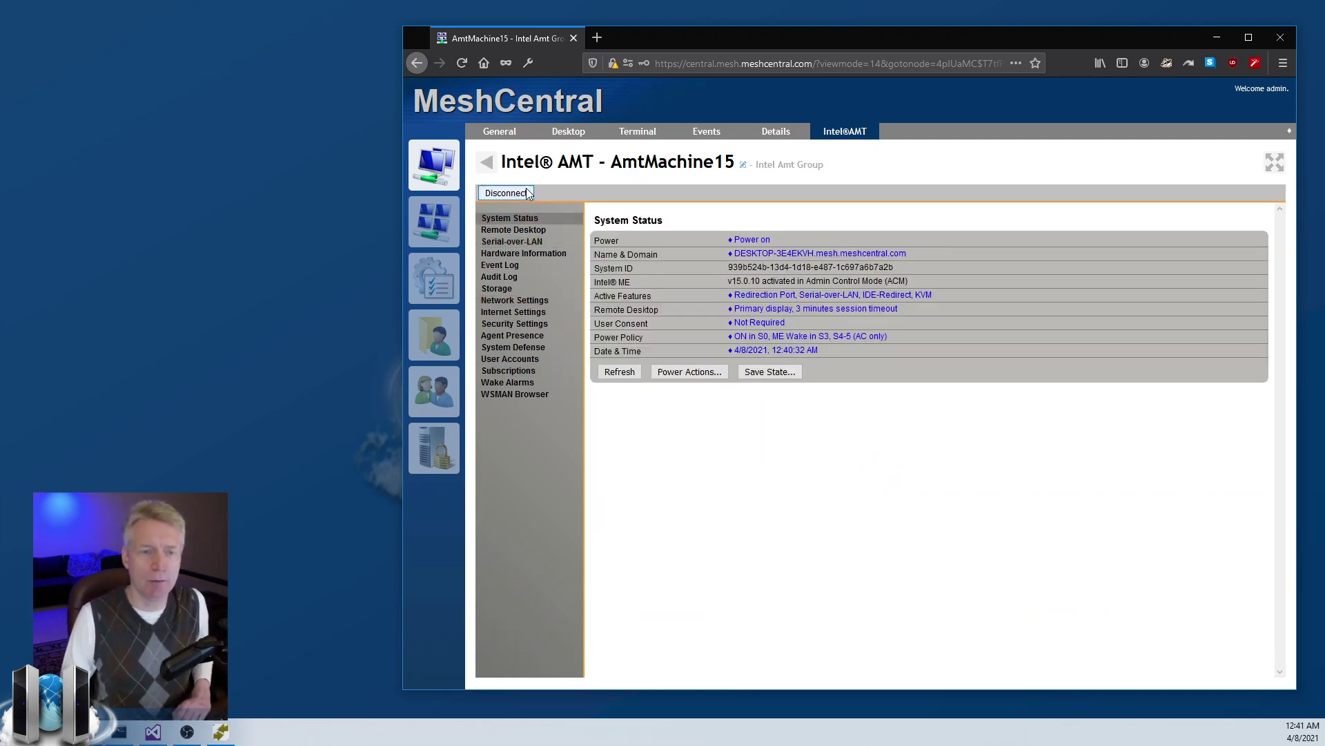
pyautogui.click(506, 194)
pyautogui.click(499, 132)
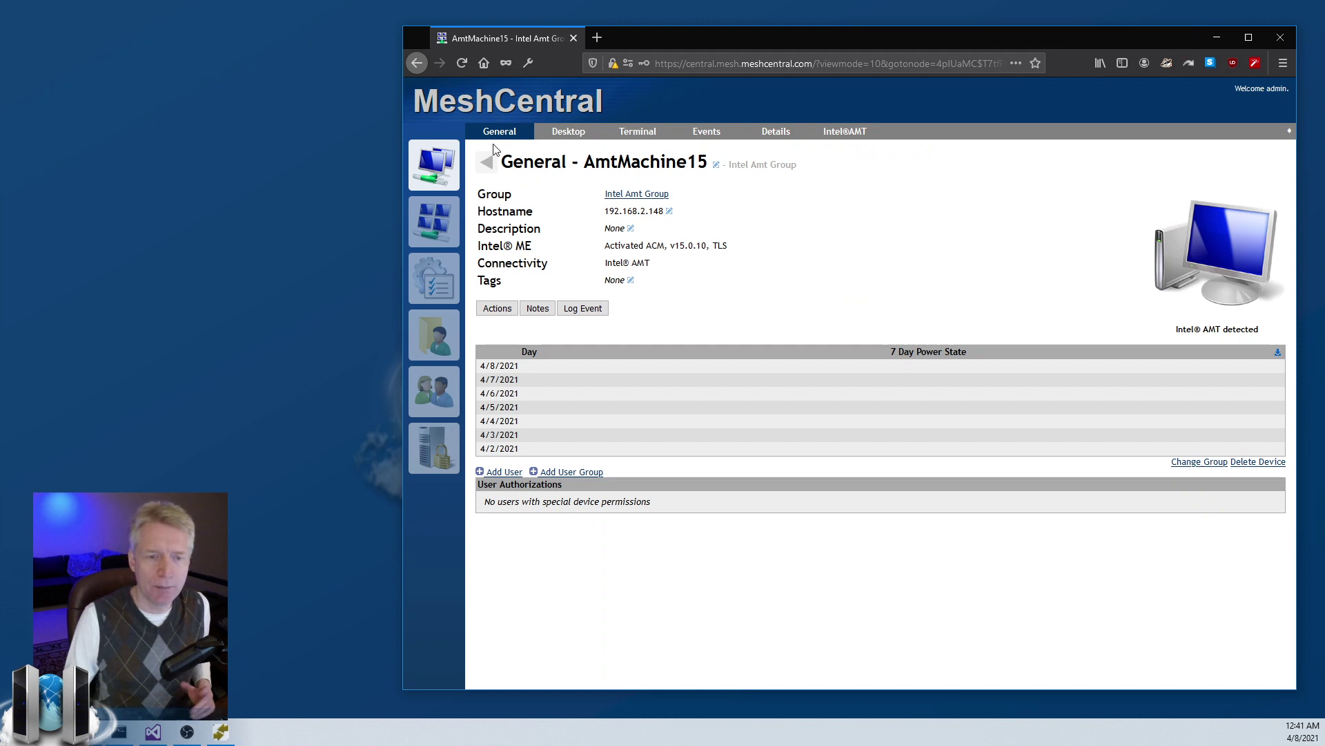
# - Back on My Devices, preview Add Local and Scan Network for Intel Amt Group, cancelling both
pyautogui.click(450, 172)
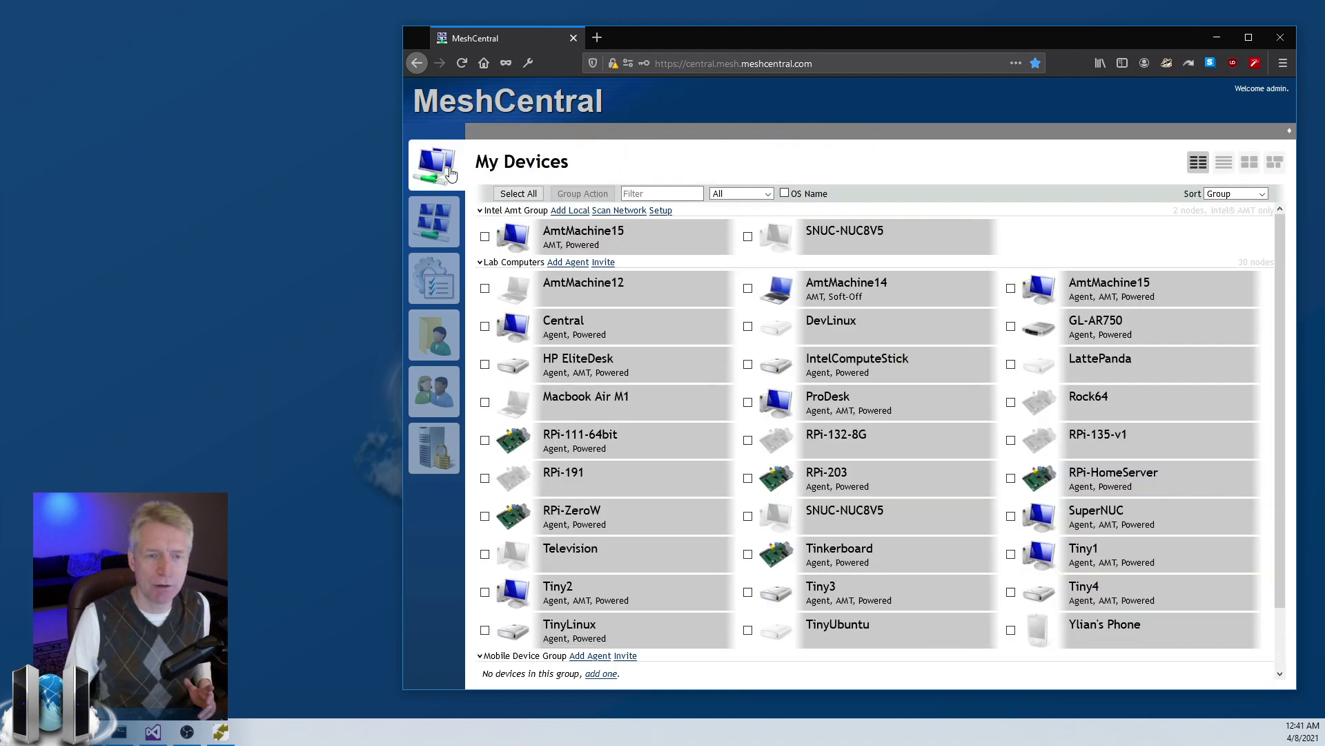
pyautogui.click(576, 211)
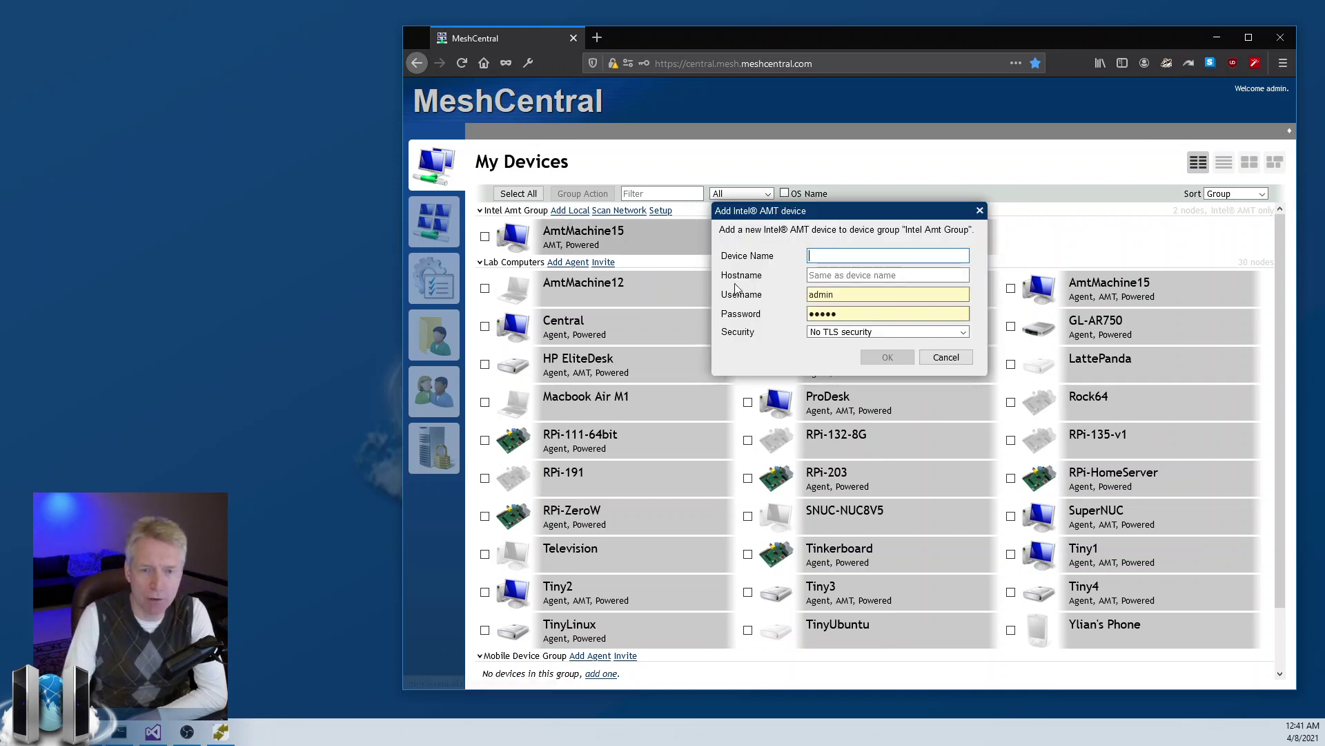
pyautogui.click(925, 357)
pyautogui.click(619, 210)
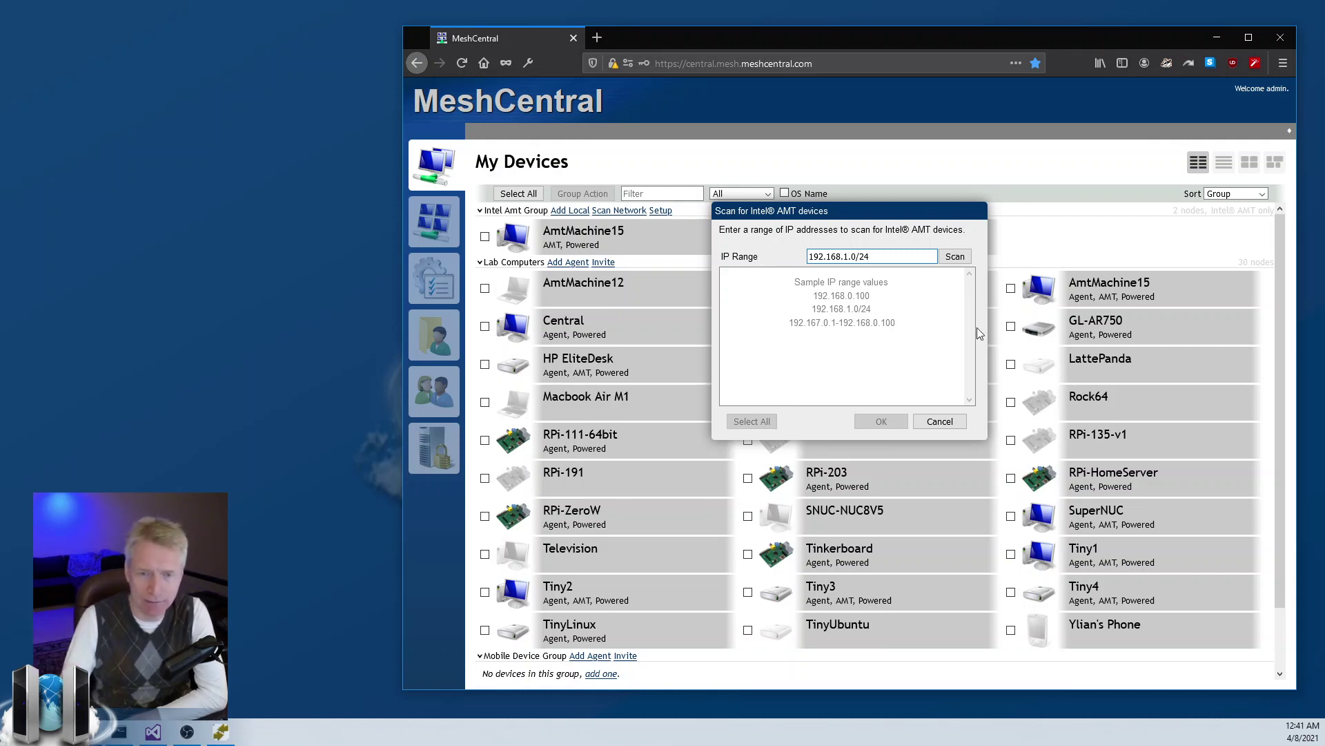
pyautogui.click(950, 426)
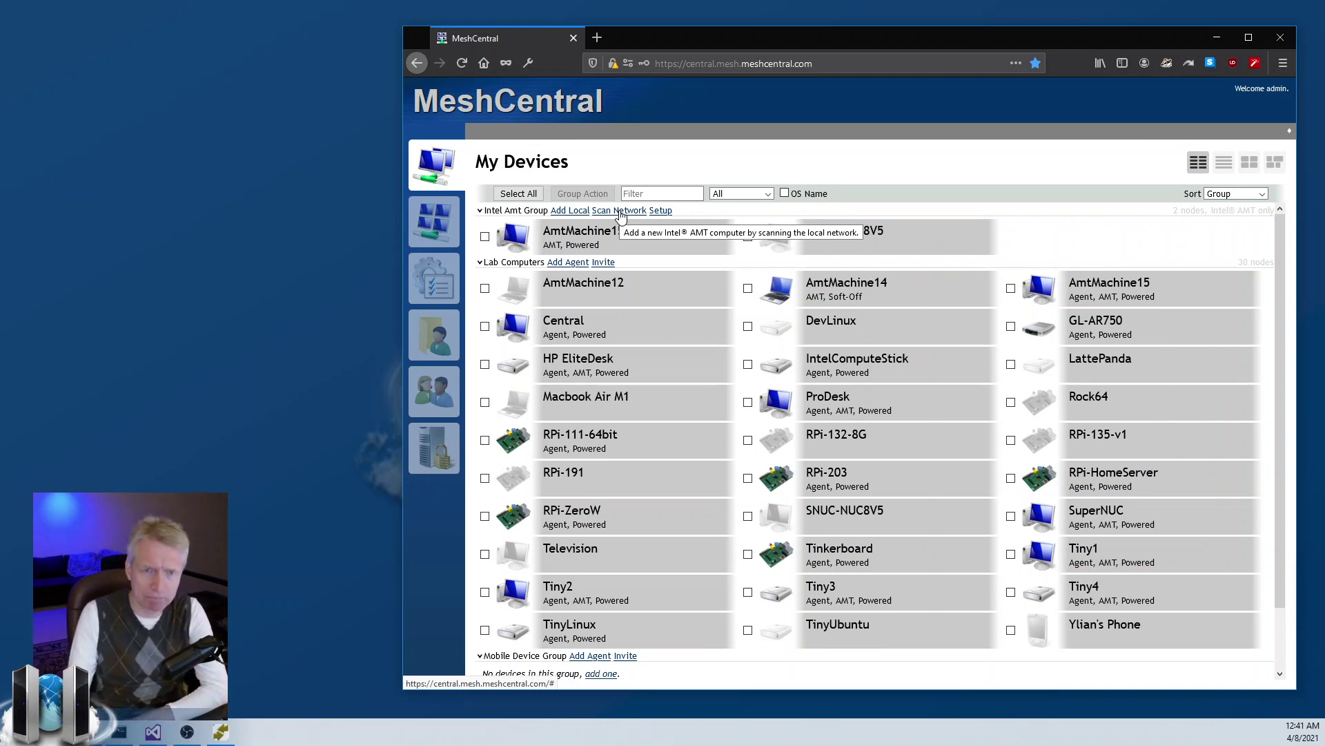
# - Check the Intel Amt Group setup instructions and the MeshCmd download's OS options, keeping Windows (64bit)
pyautogui.click(660, 211)
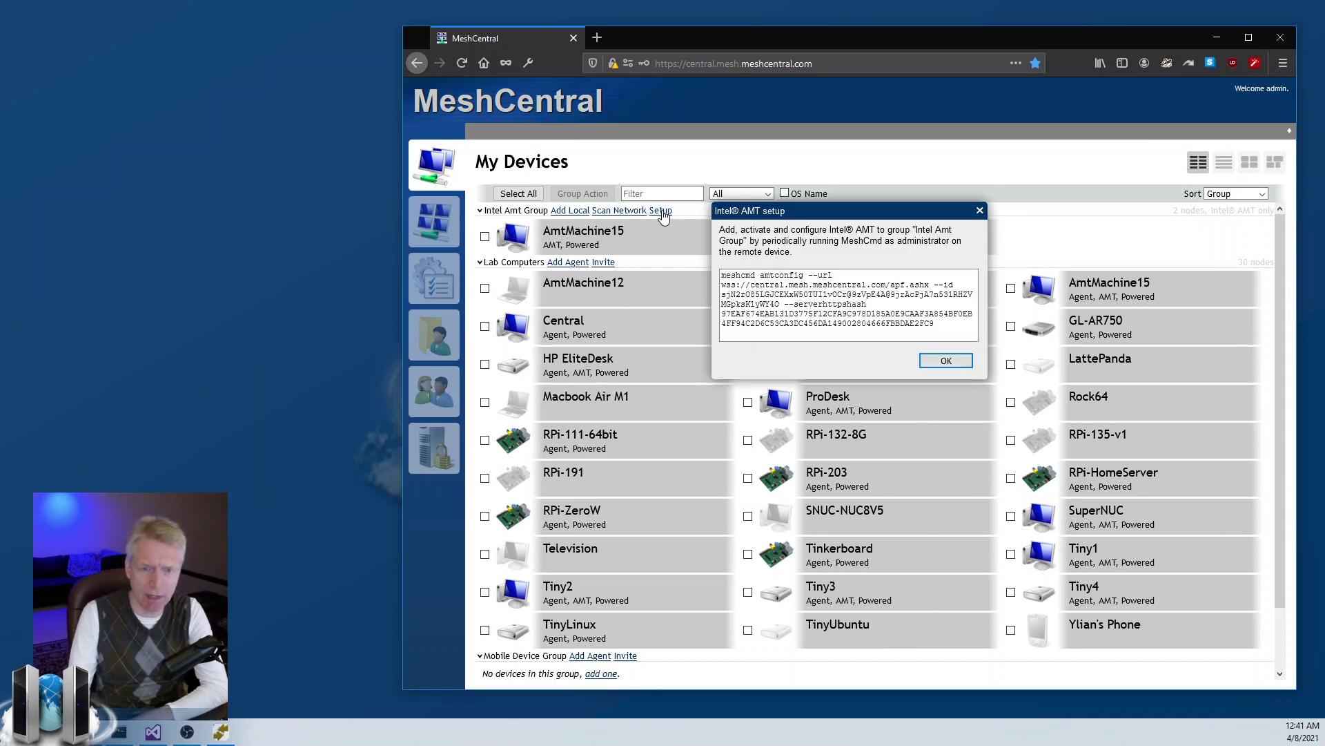
pyautogui.click(945, 360)
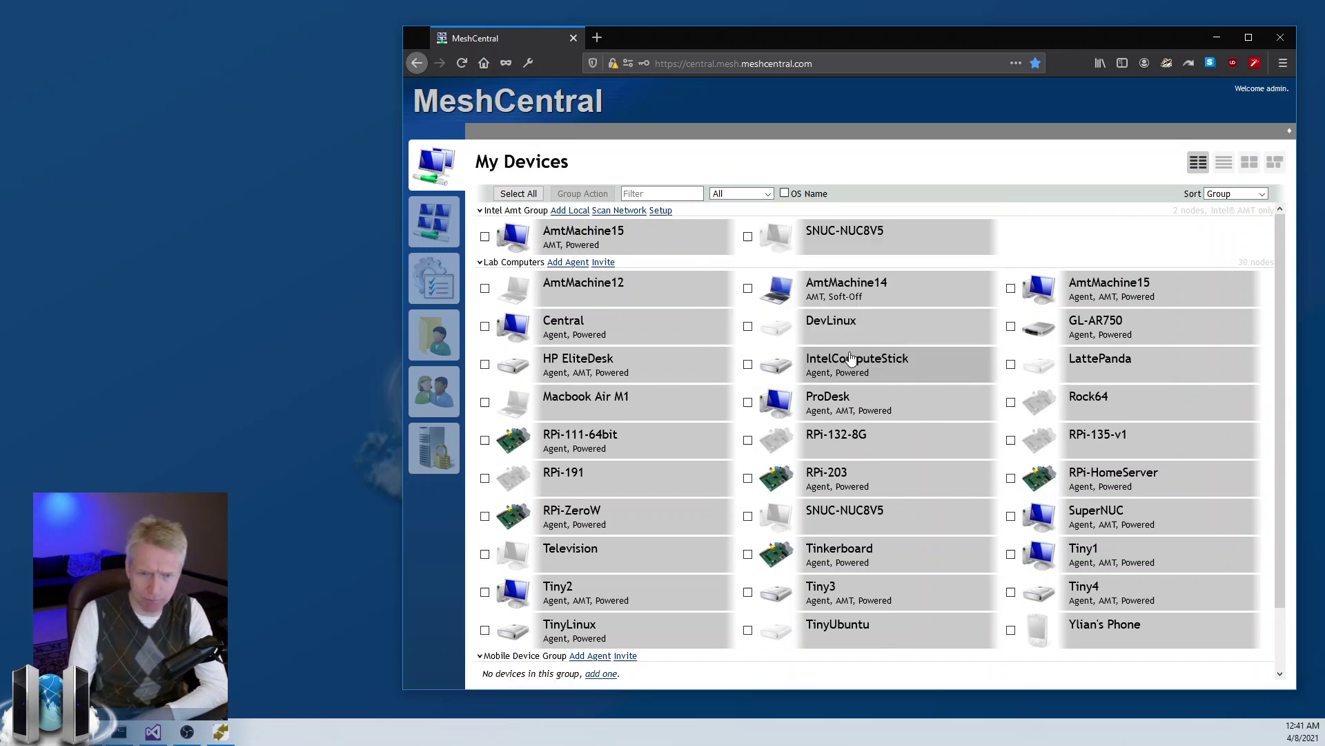
pyautogui.scroll(-2, 851, 357)
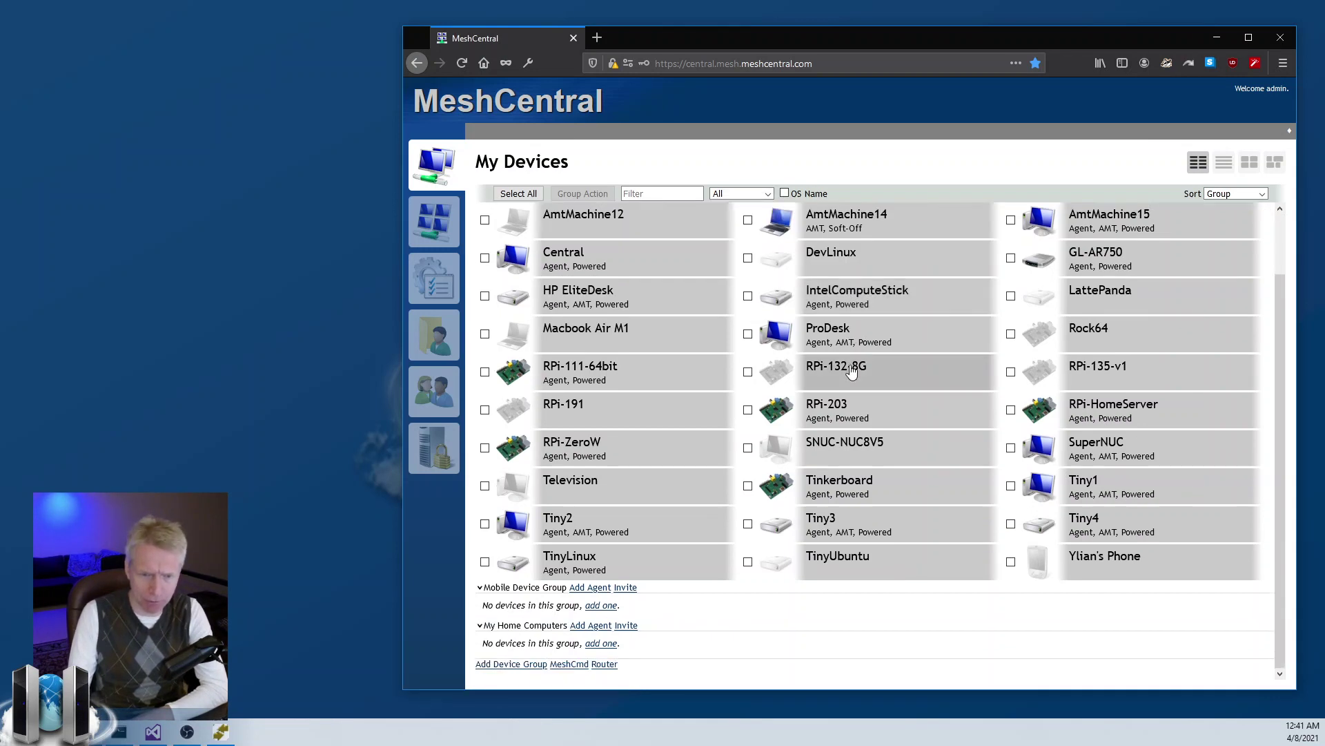
pyautogui.click(569, 664)
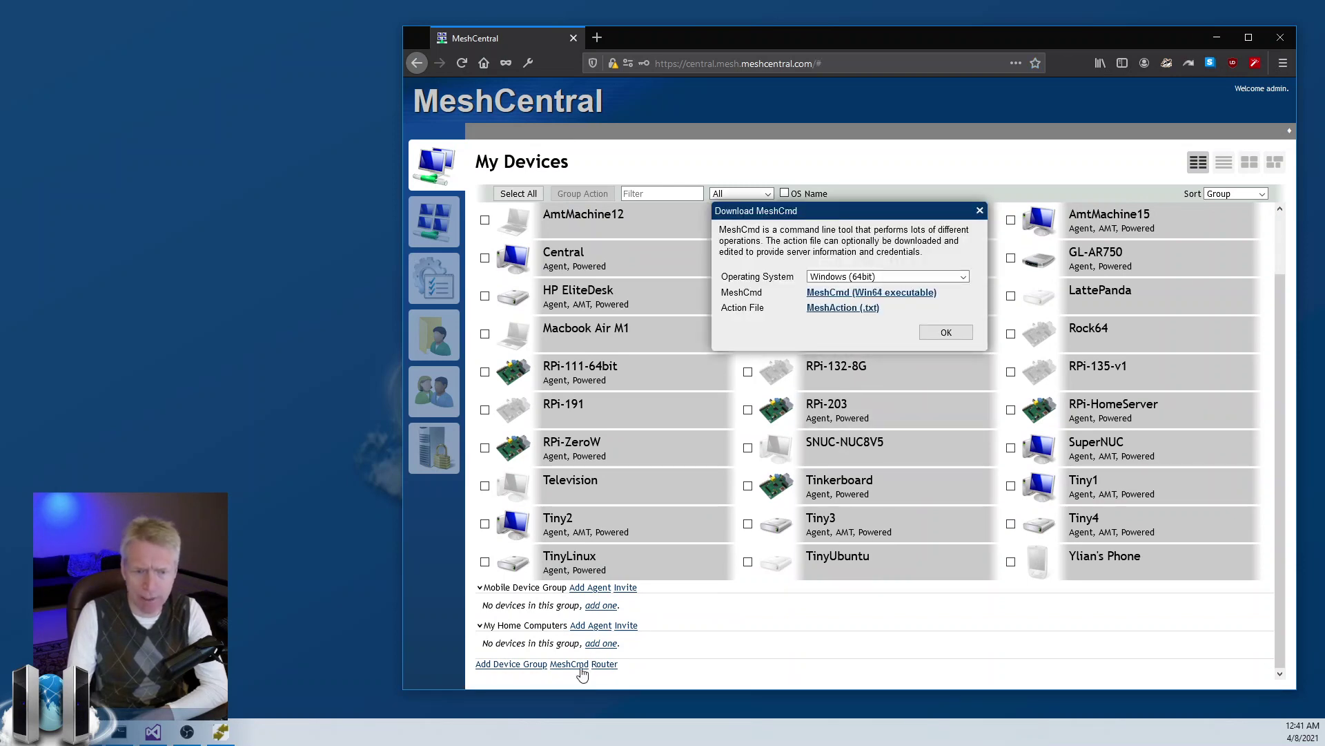
pyautogui.click(901, 277)
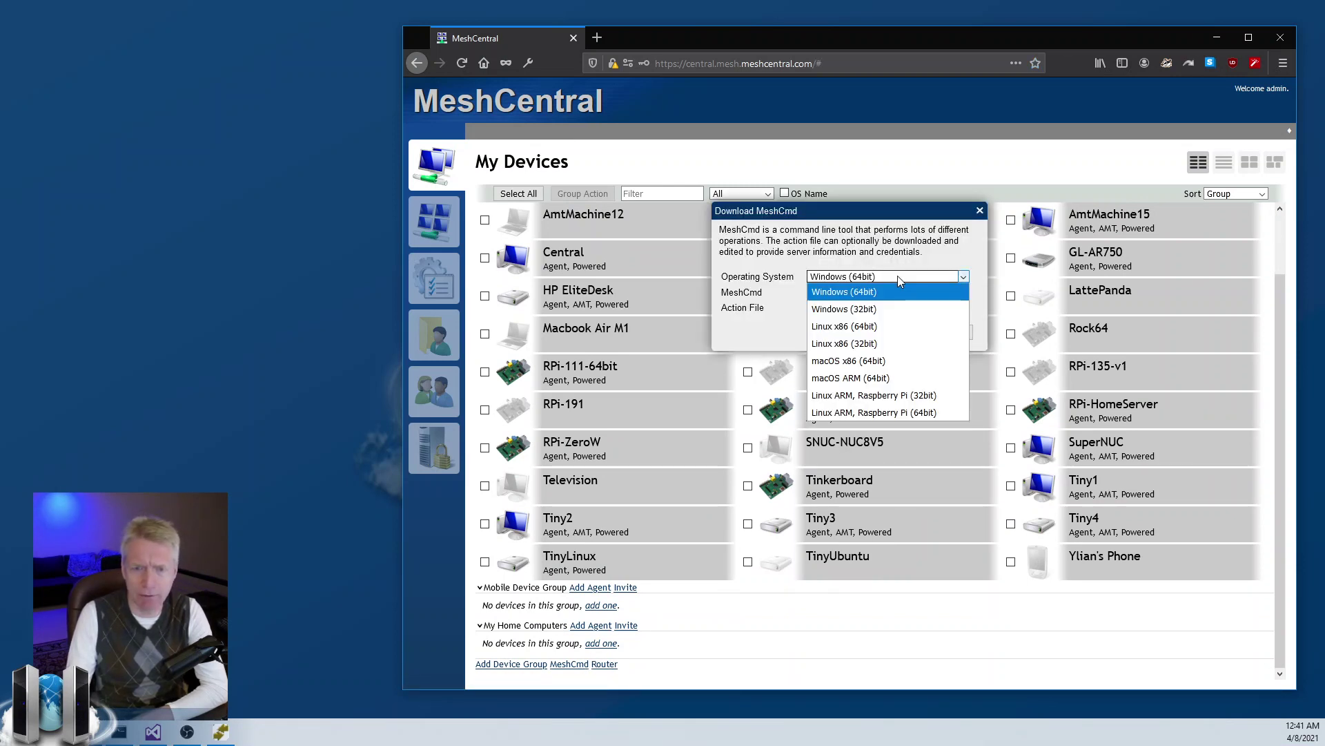
pyautogui.click(863, 292)
pyautogui.click(945, 332)
pyautogui.scroll(1, 673, 249)
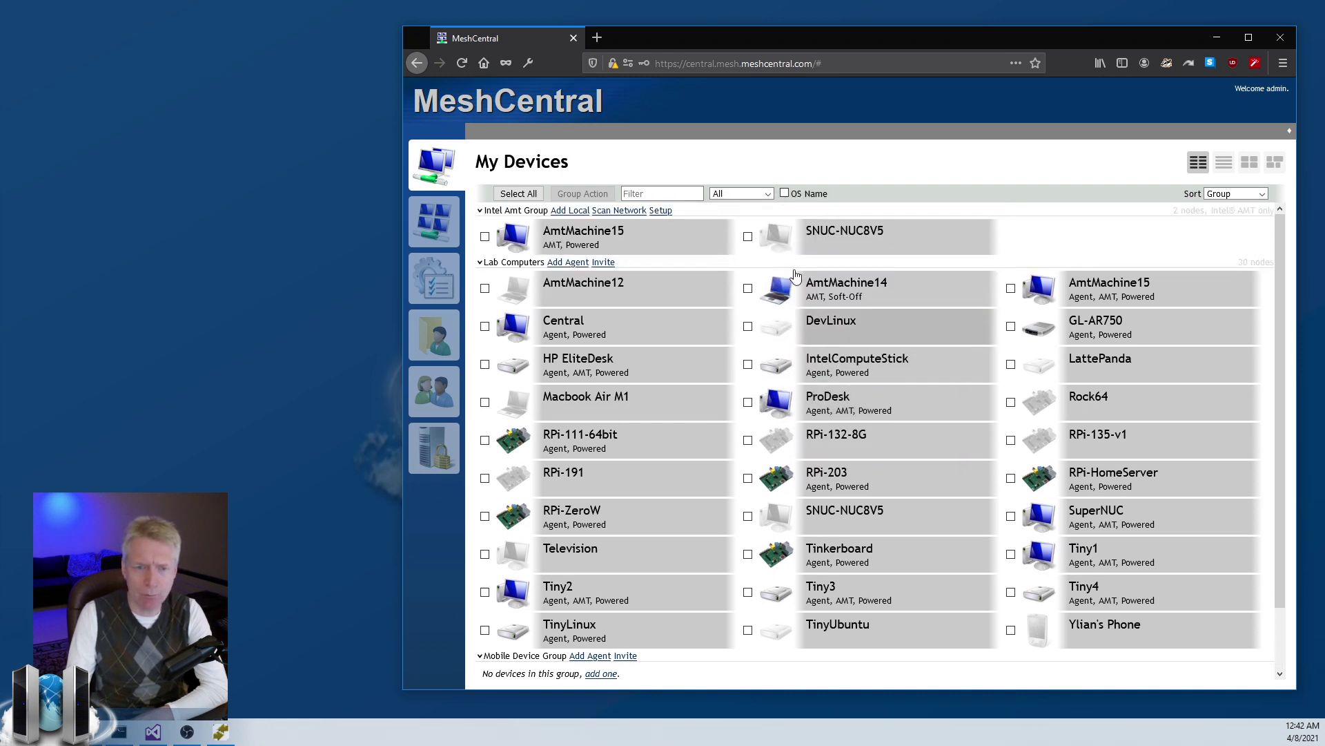
# - Reopen the Intel Amt Group AMT setup and select its full meshcmd amtconfig command
pyautogui.click(660, 211)
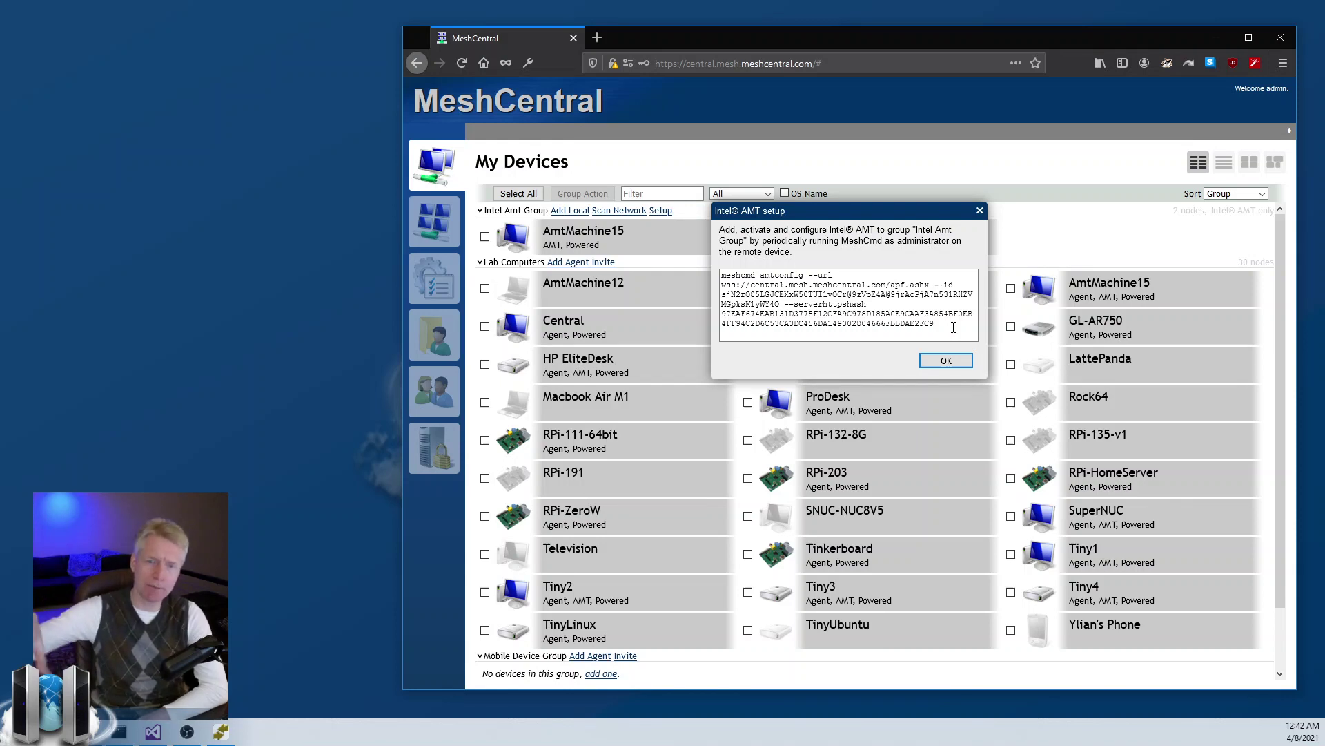
pyautogui.moveTo(953, 328); pyautogui.dragTo(721, 273)
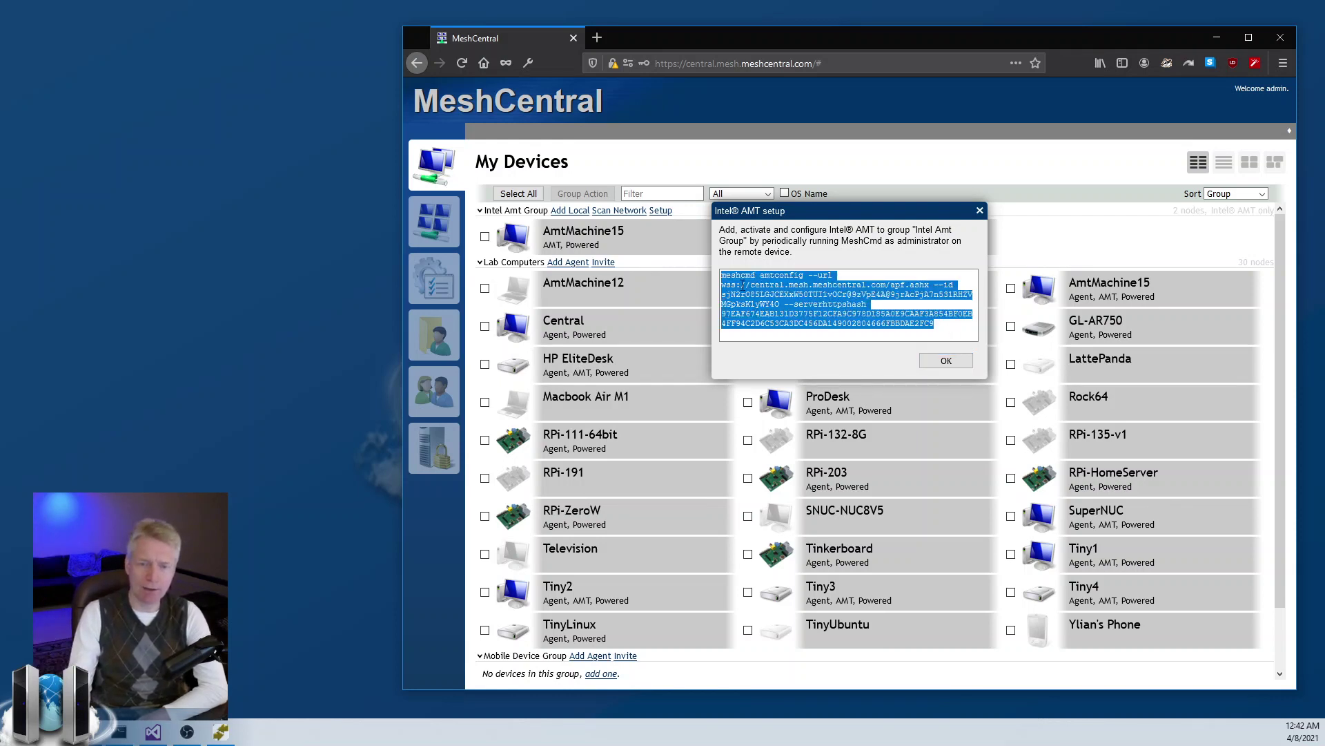
pyautogui.click(822, 303)
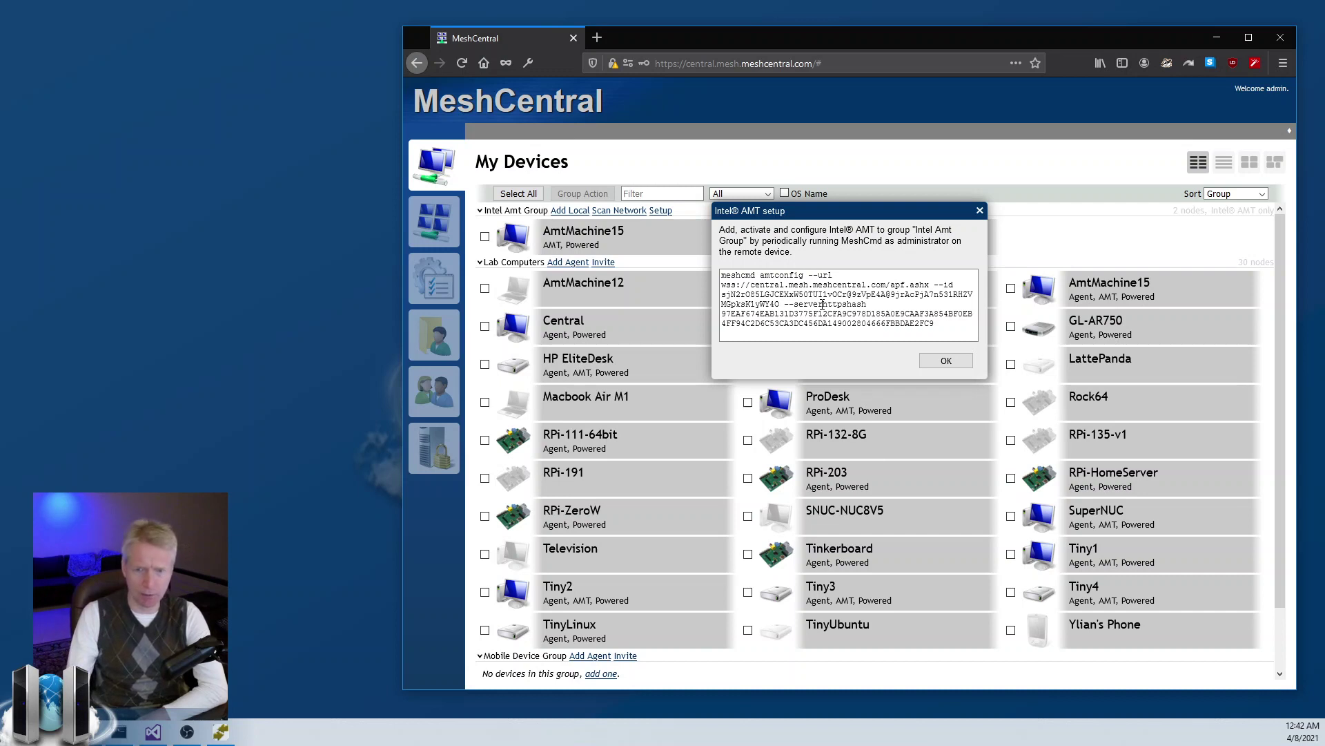
pyautogui.moveTo(946, 331); pyautogui.dragTo(666, 261)
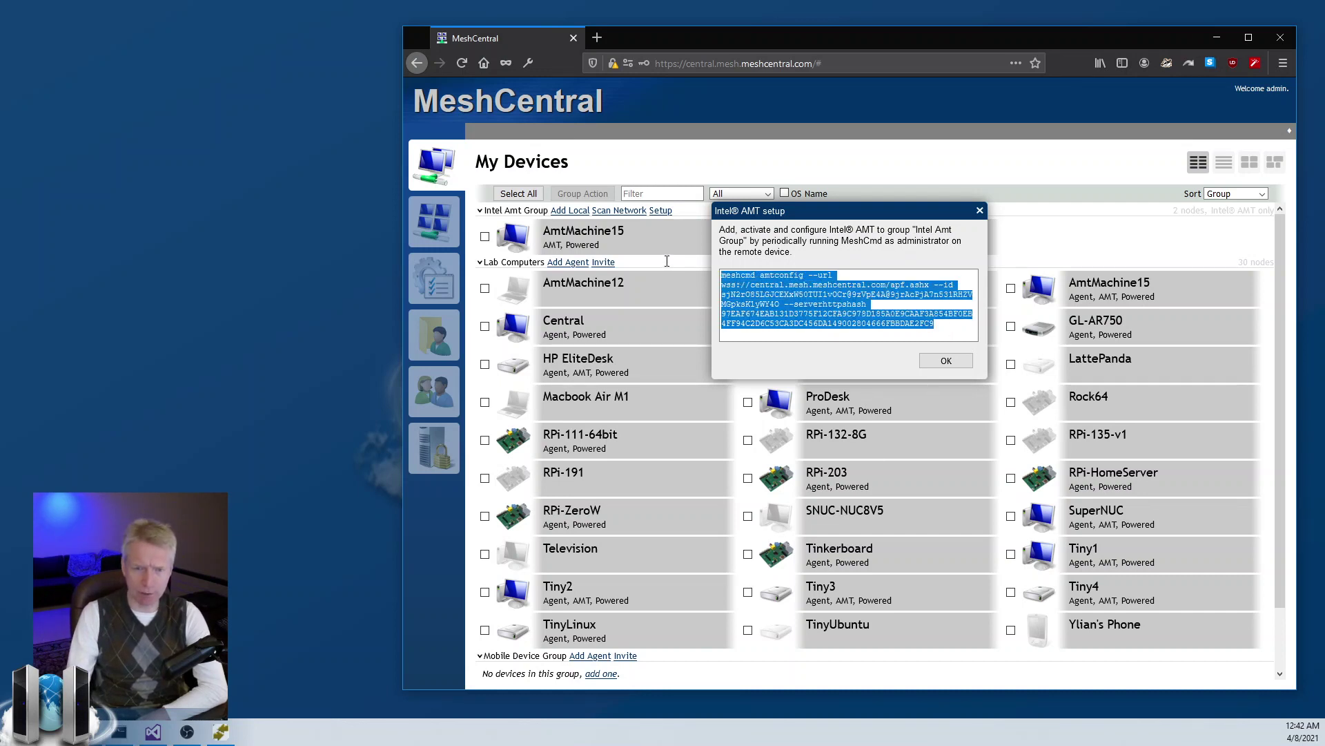
pyautogui.click(802, 292)
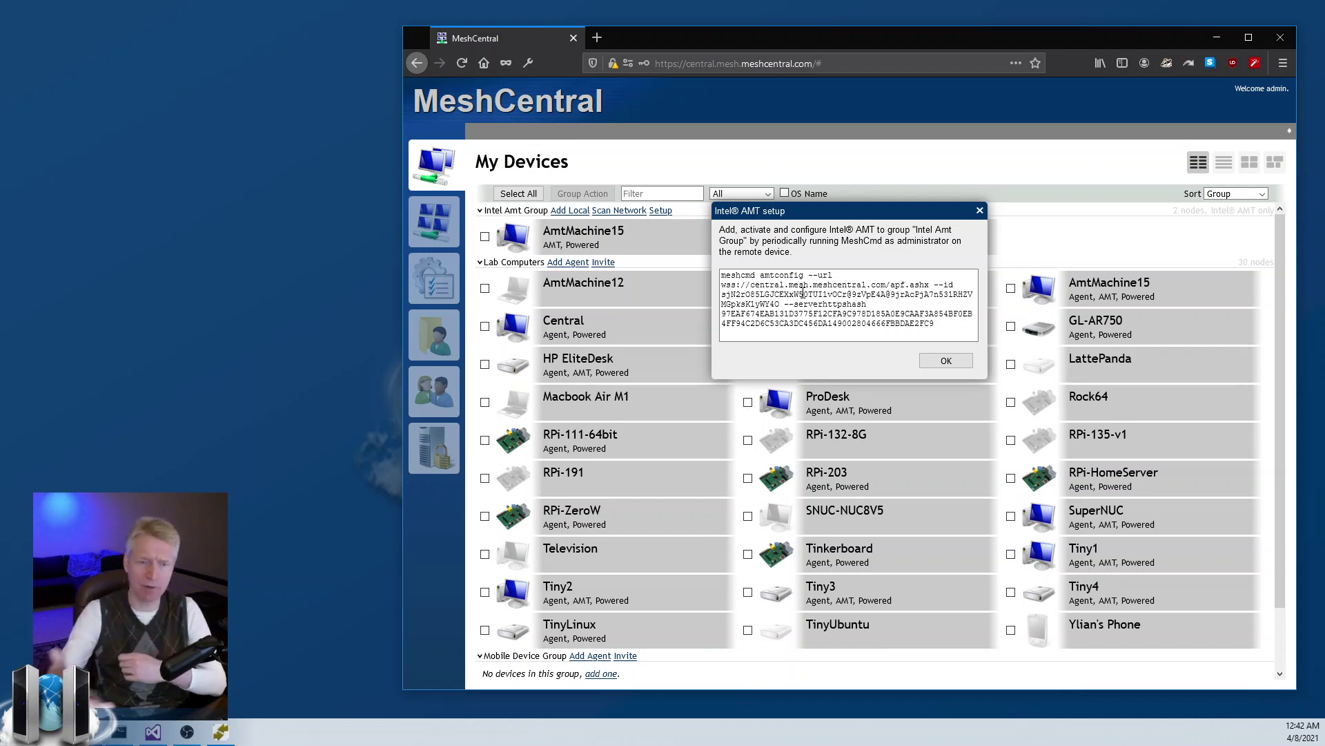
pyautogui.click(946, 360)
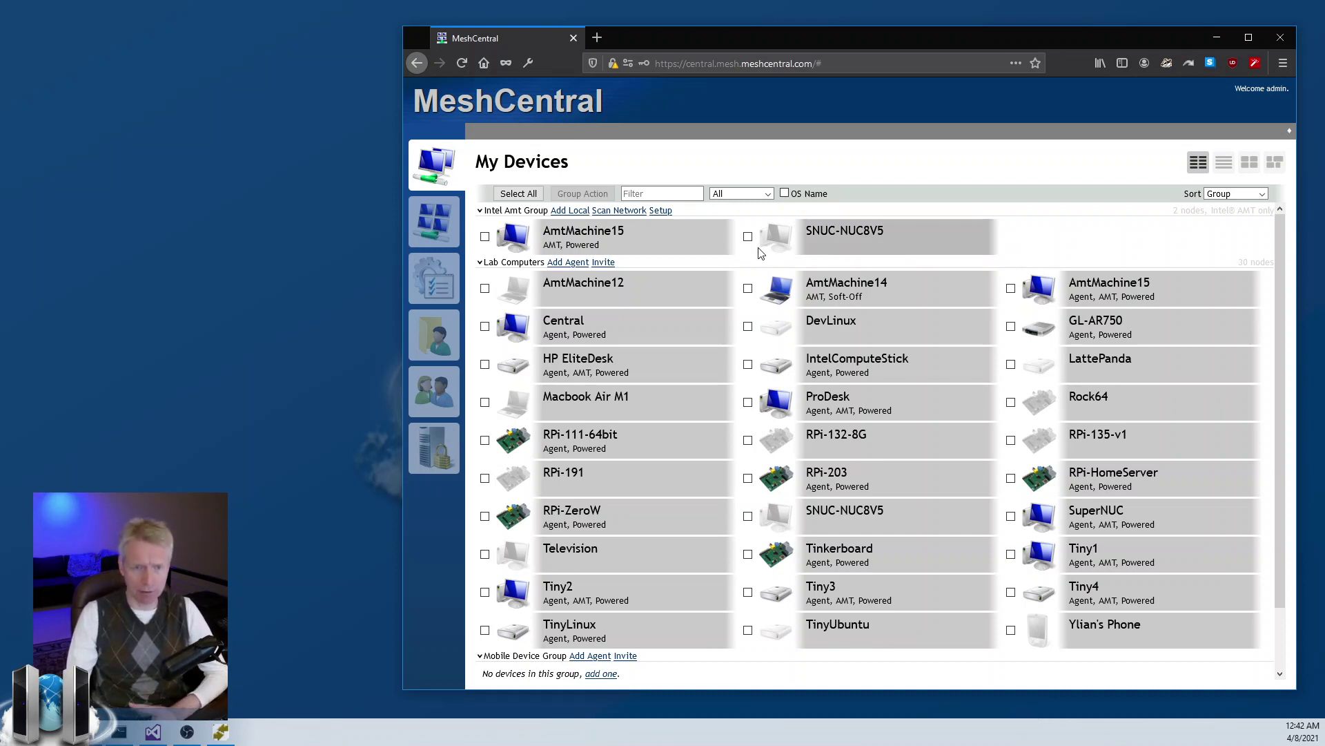
# - Open AmtMachine15's desktop over Intel AMT hardware KVM, disconnect, and return to My Devices
pyautogui.click(654, 239)
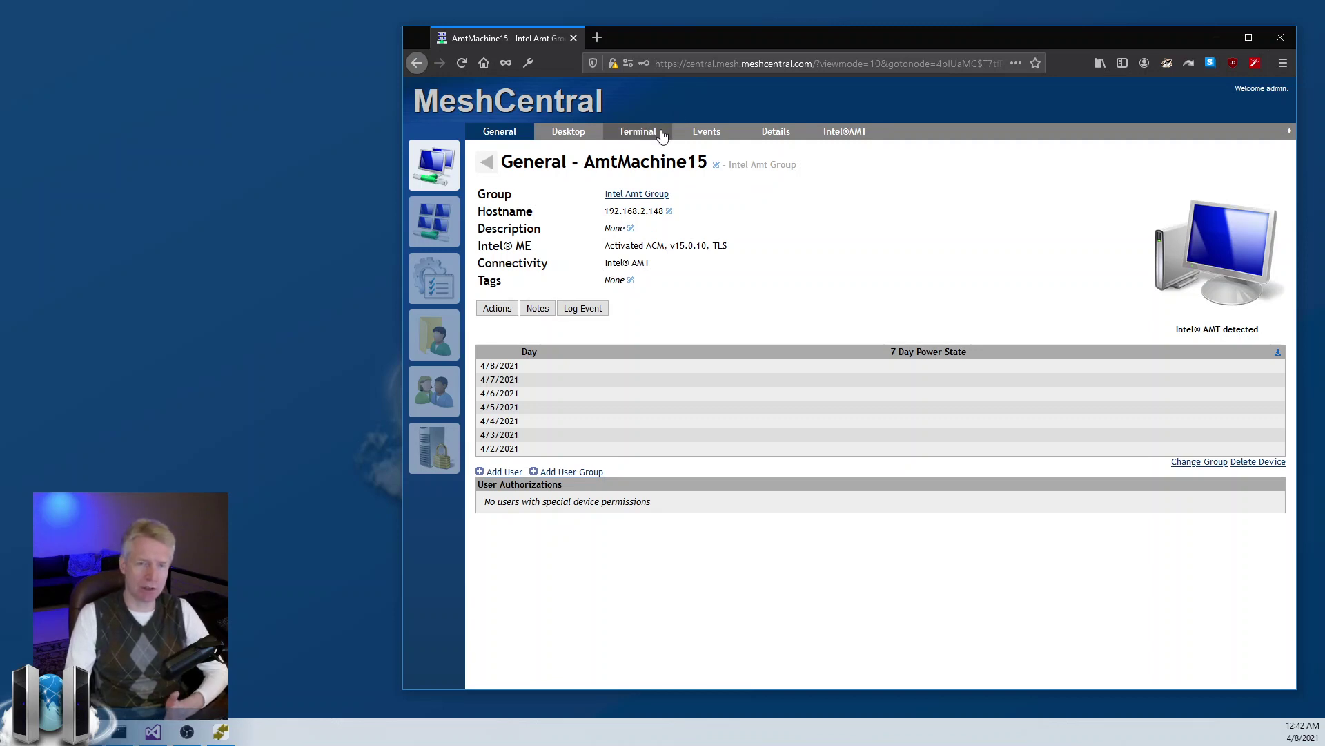
pyautogui.click(564, 135)
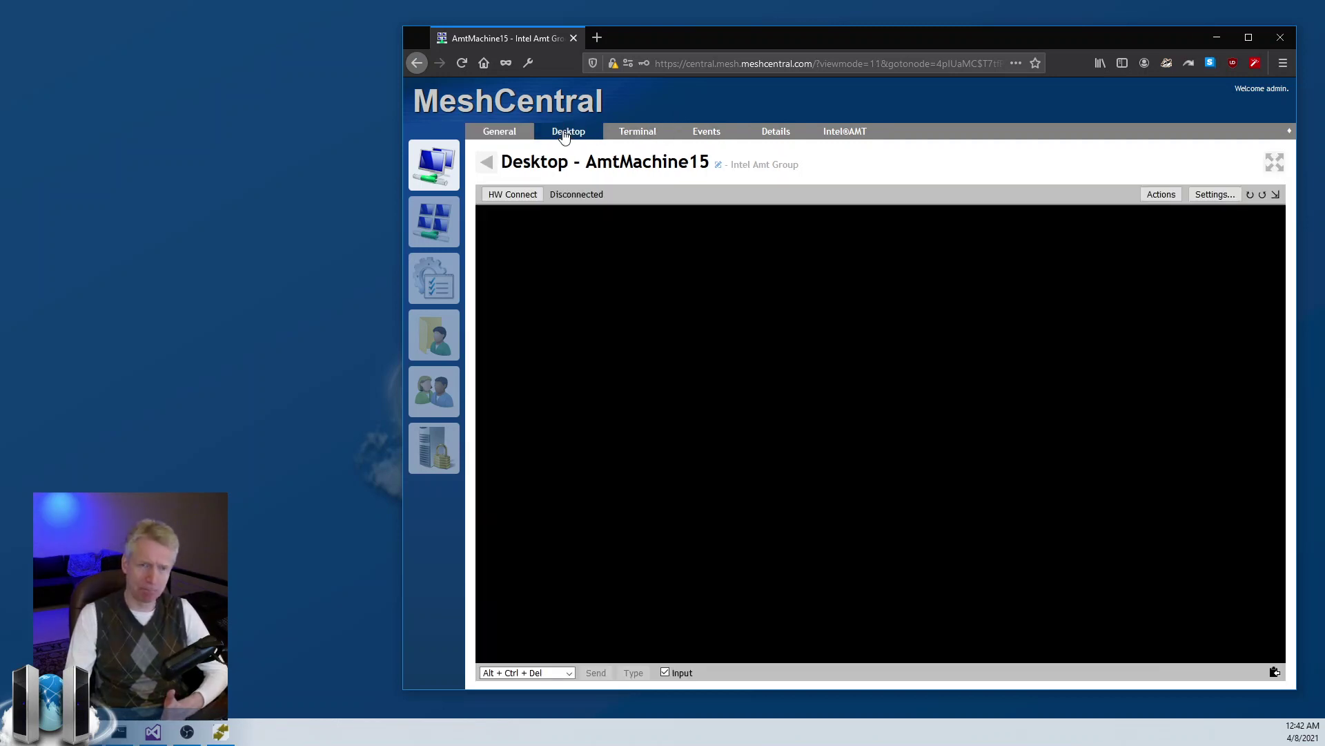
pyautogui.click(524, 194)
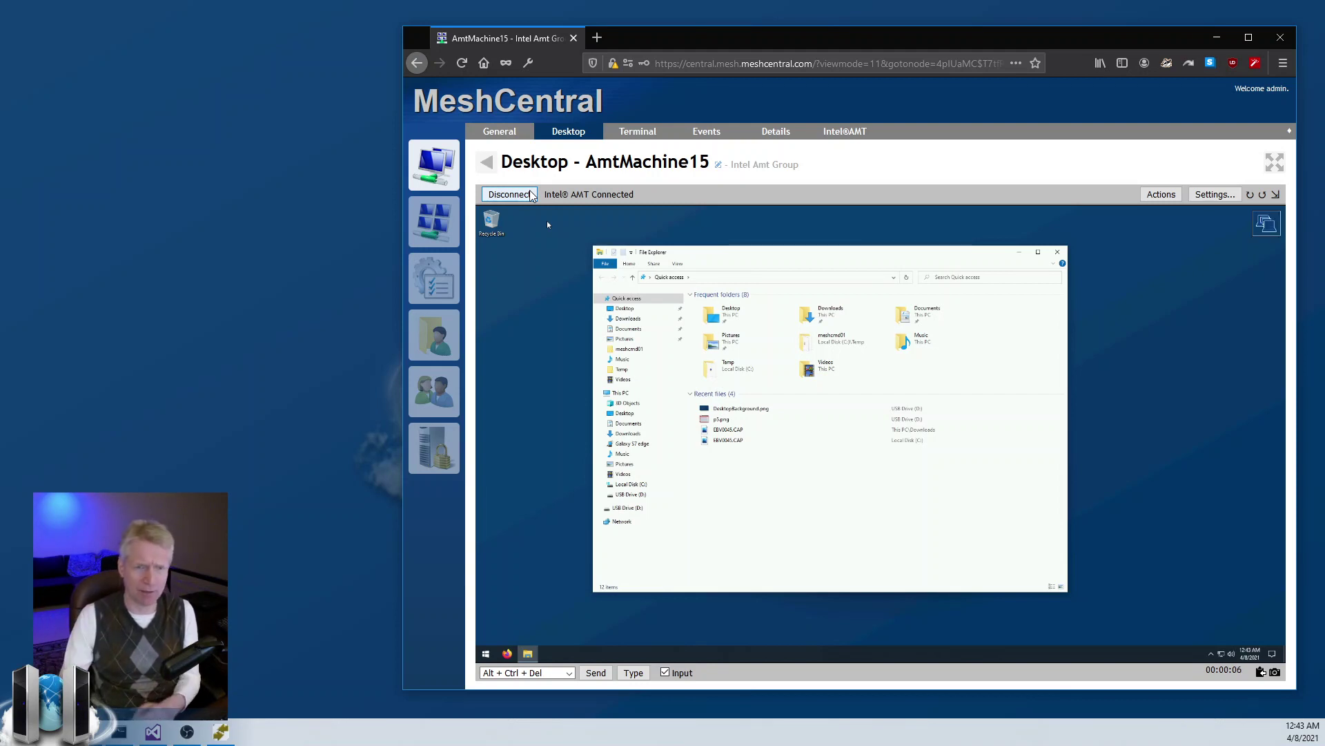
pyautogui.click(511, 194)
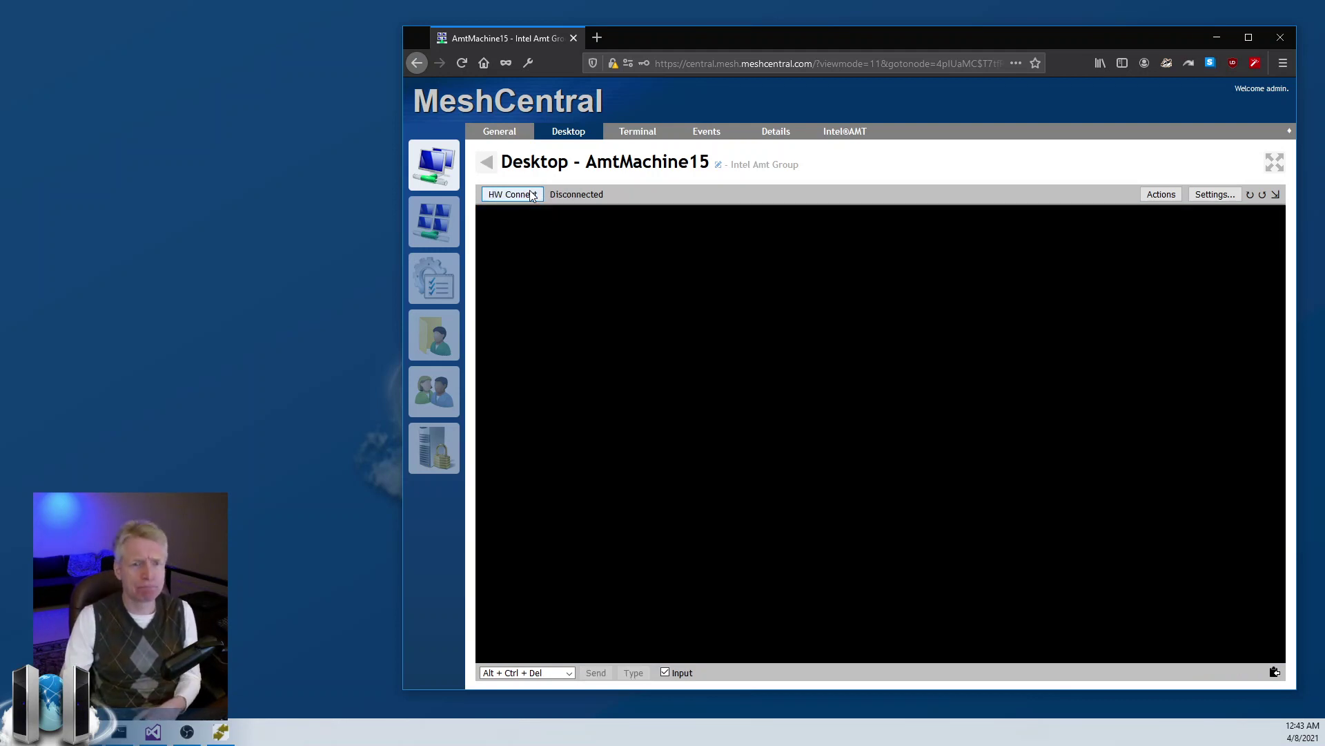
pyautogui.click(421, 178)
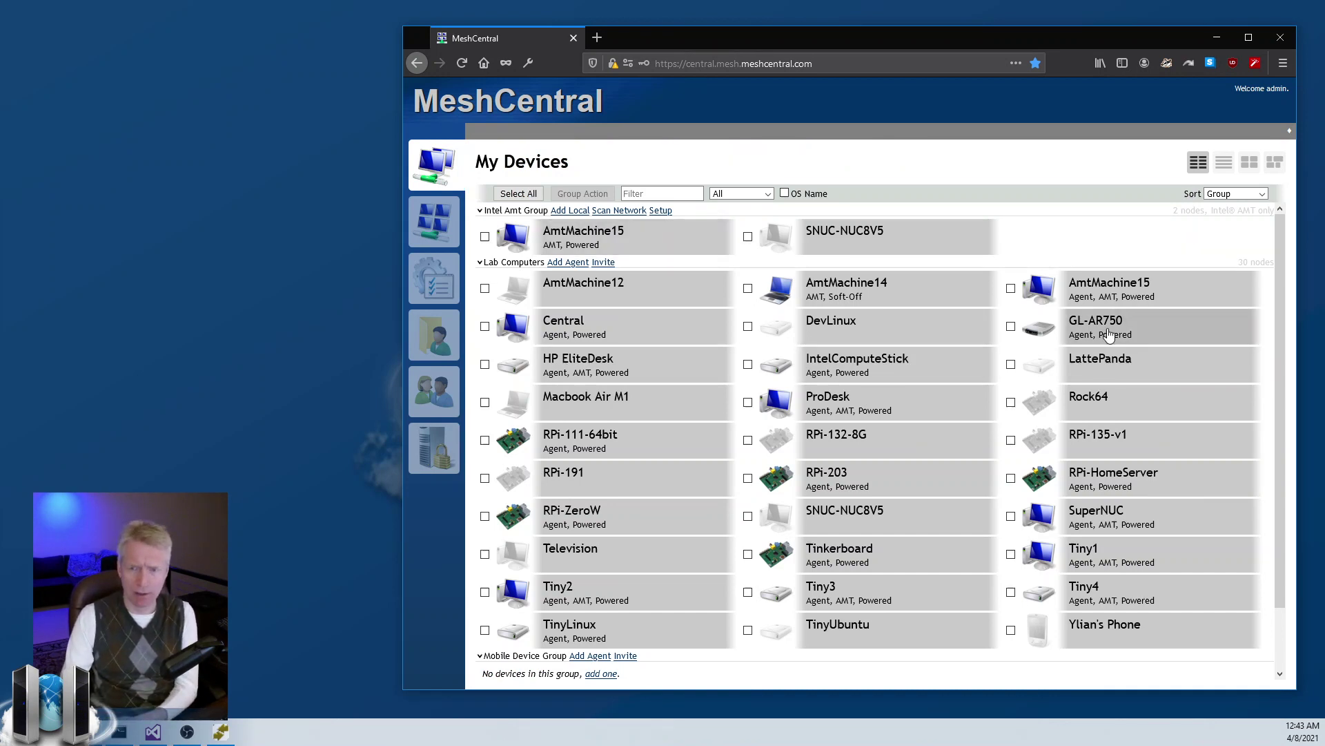
pyautogui.click(1125, 287)
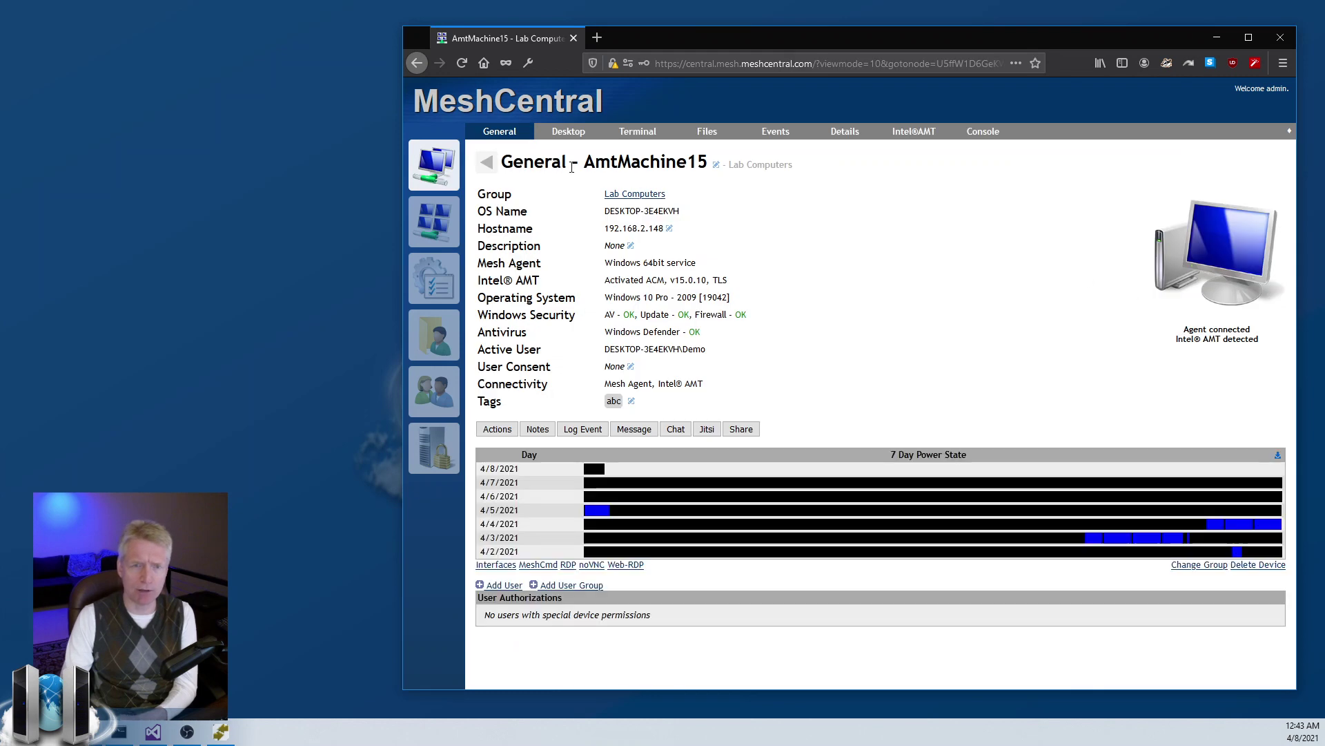
pyautogui.click(568, 131)
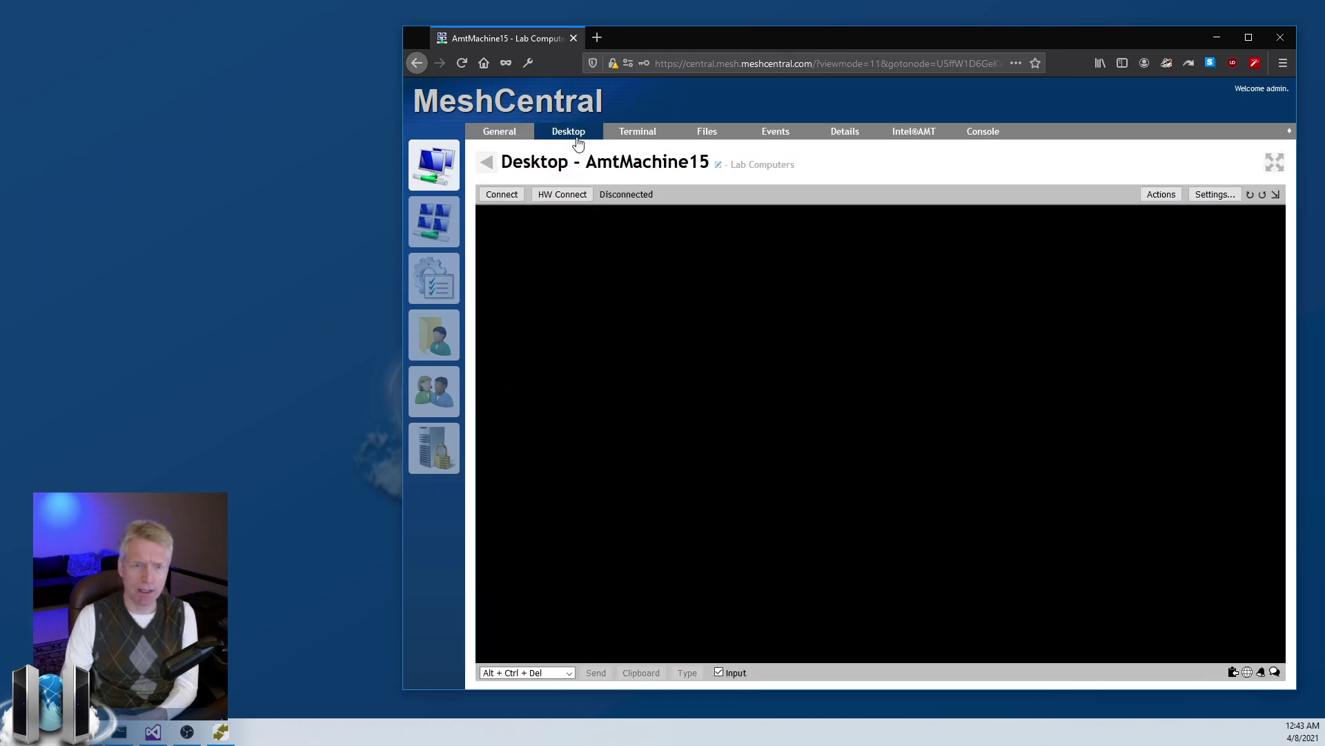
pyautogui.click(515, 200)
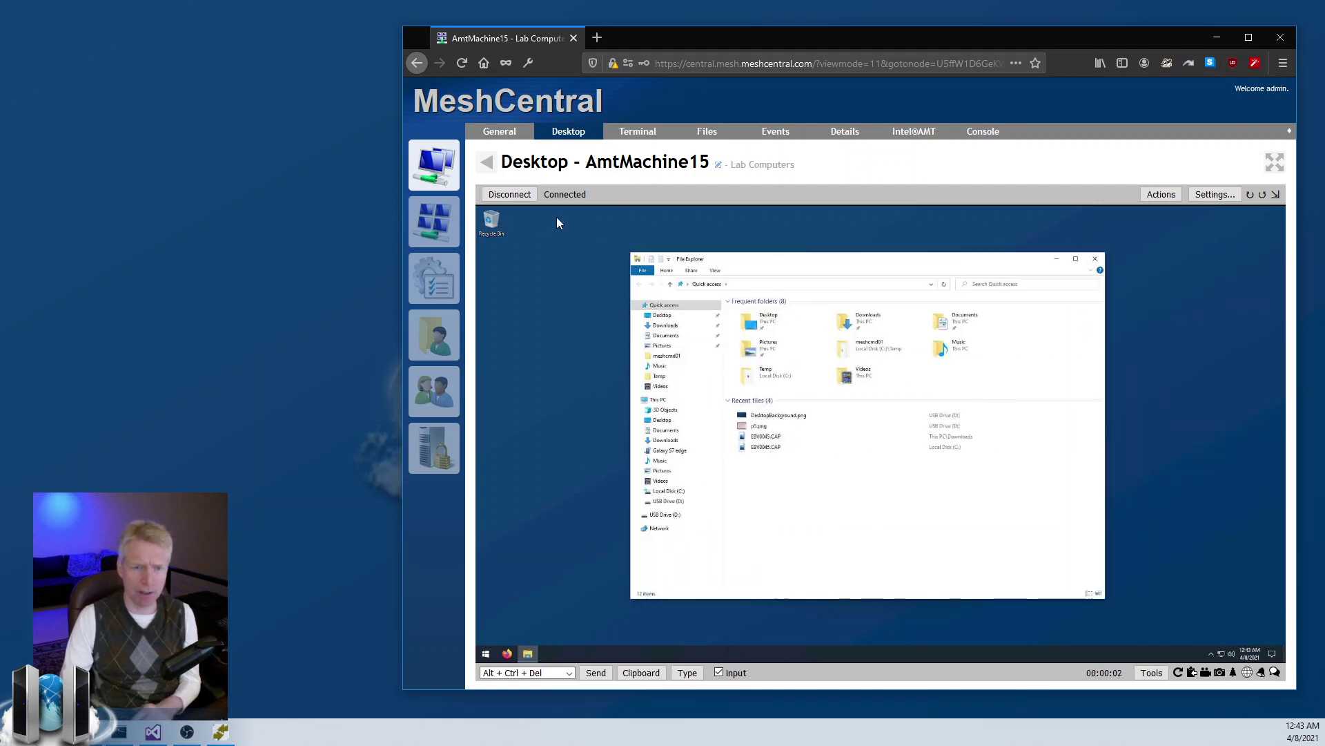
pyautogui.click(509, 194)
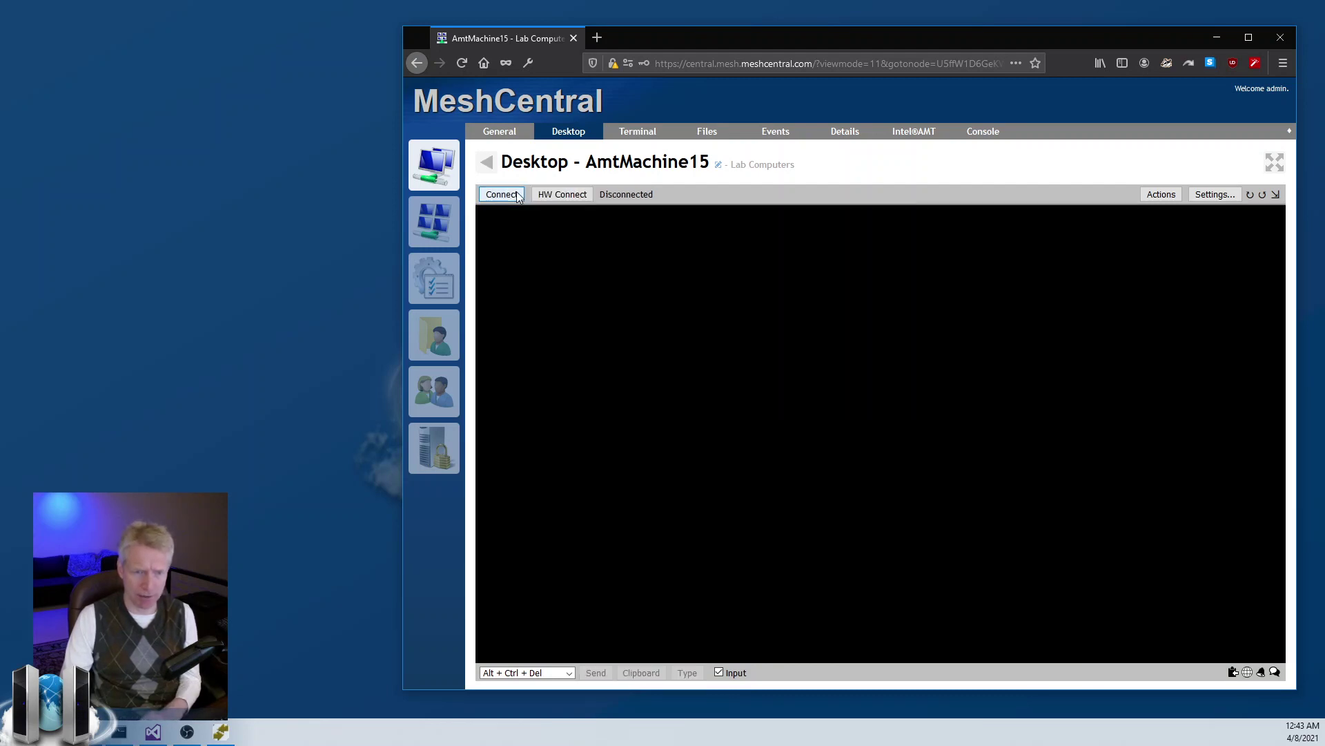
pyautogui.click(559, 197)
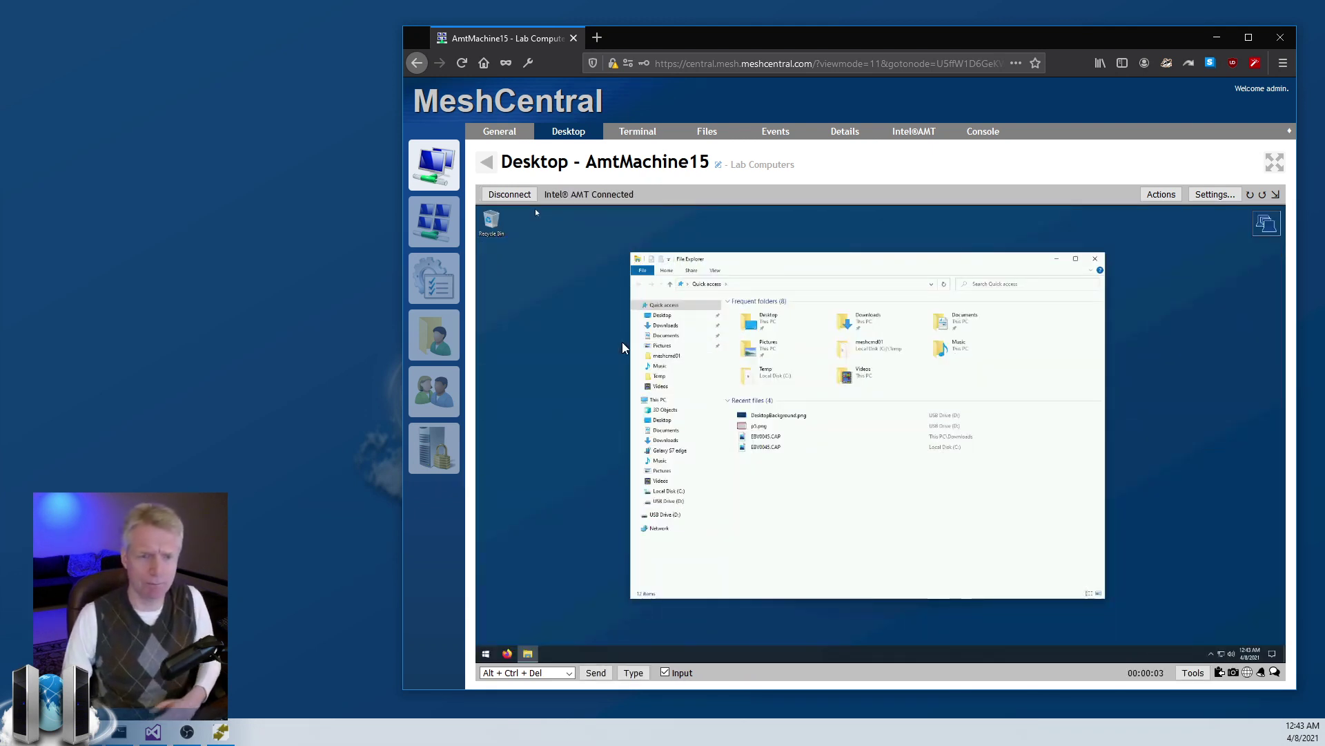
pyautogui.click(505, 195)
pyautogui.click(435, 165)
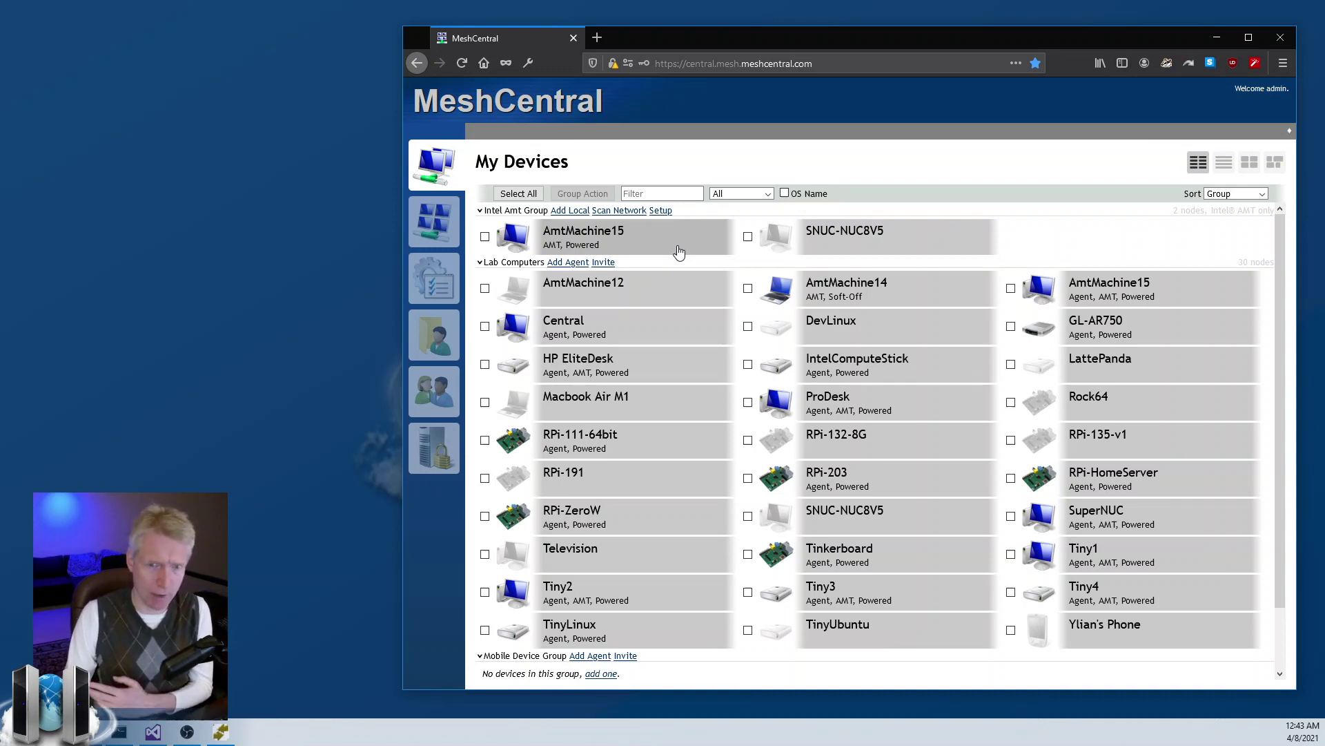
# - Glance at the Intel Amt Group AMT setup command, then go to Lab Computers' group page
pyautogui.click(660, 211)
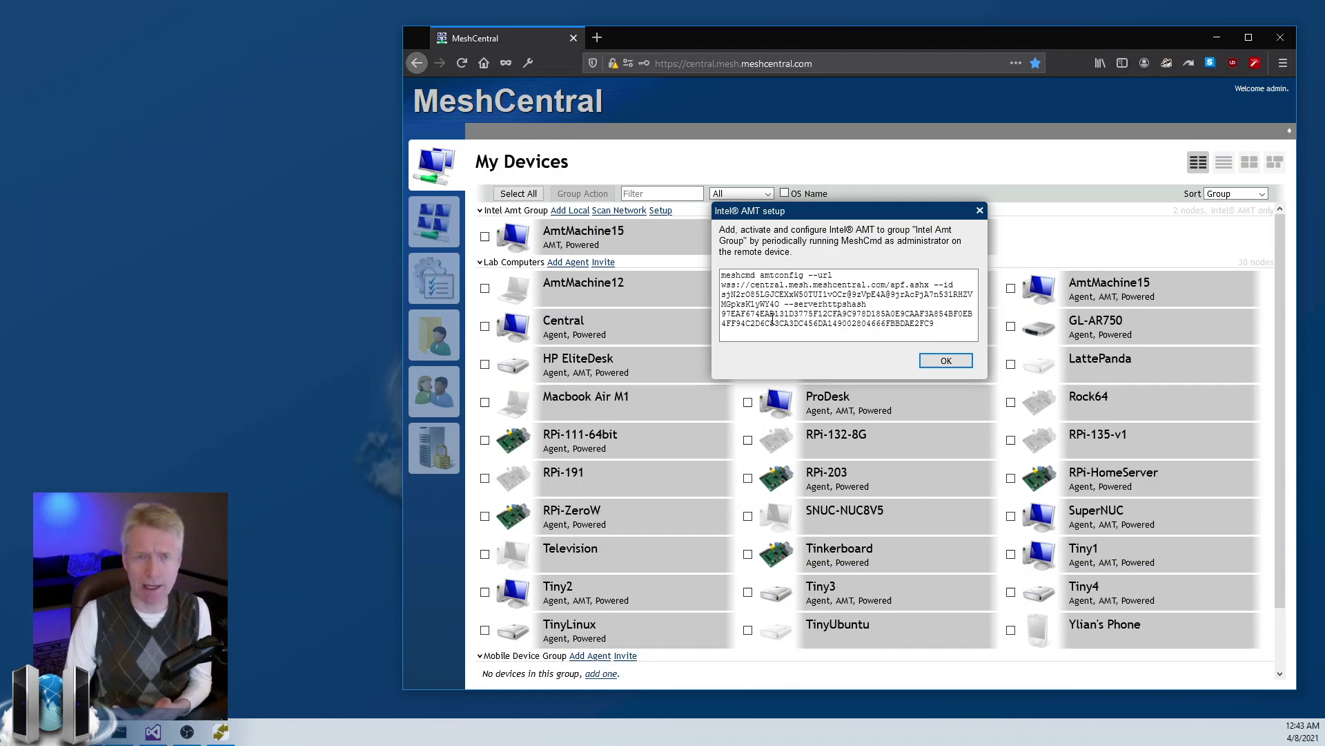
pyautogui.click(943, 360)
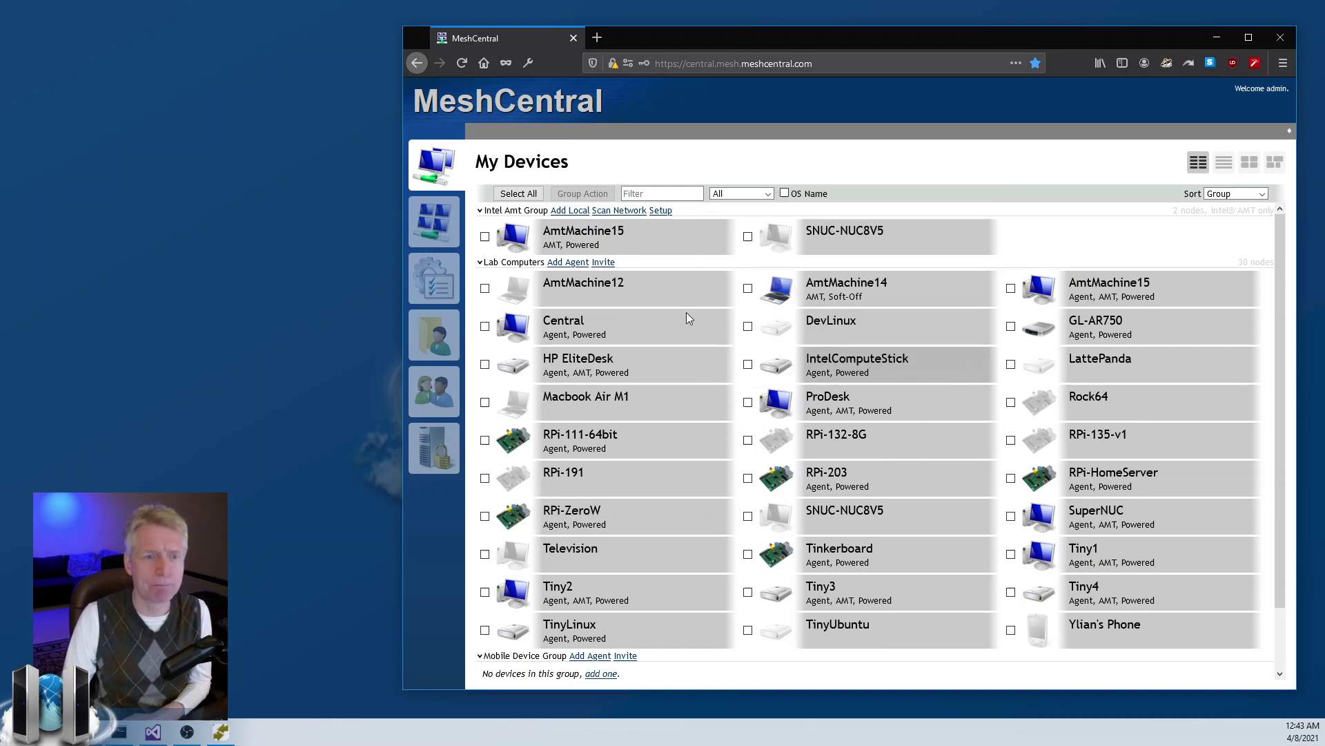
pyautogui.click(517, 264)
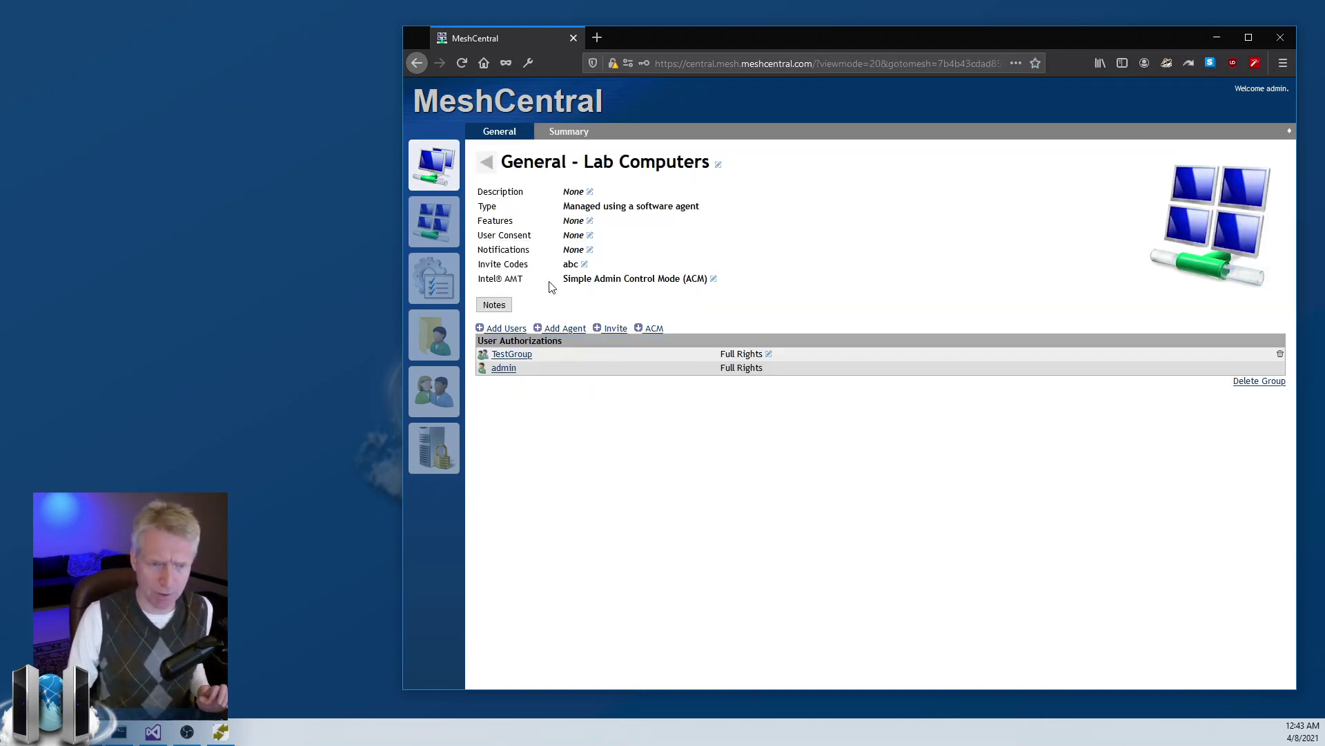
pyautogui.click(598, 285)
pyautogui.click(856, 235)
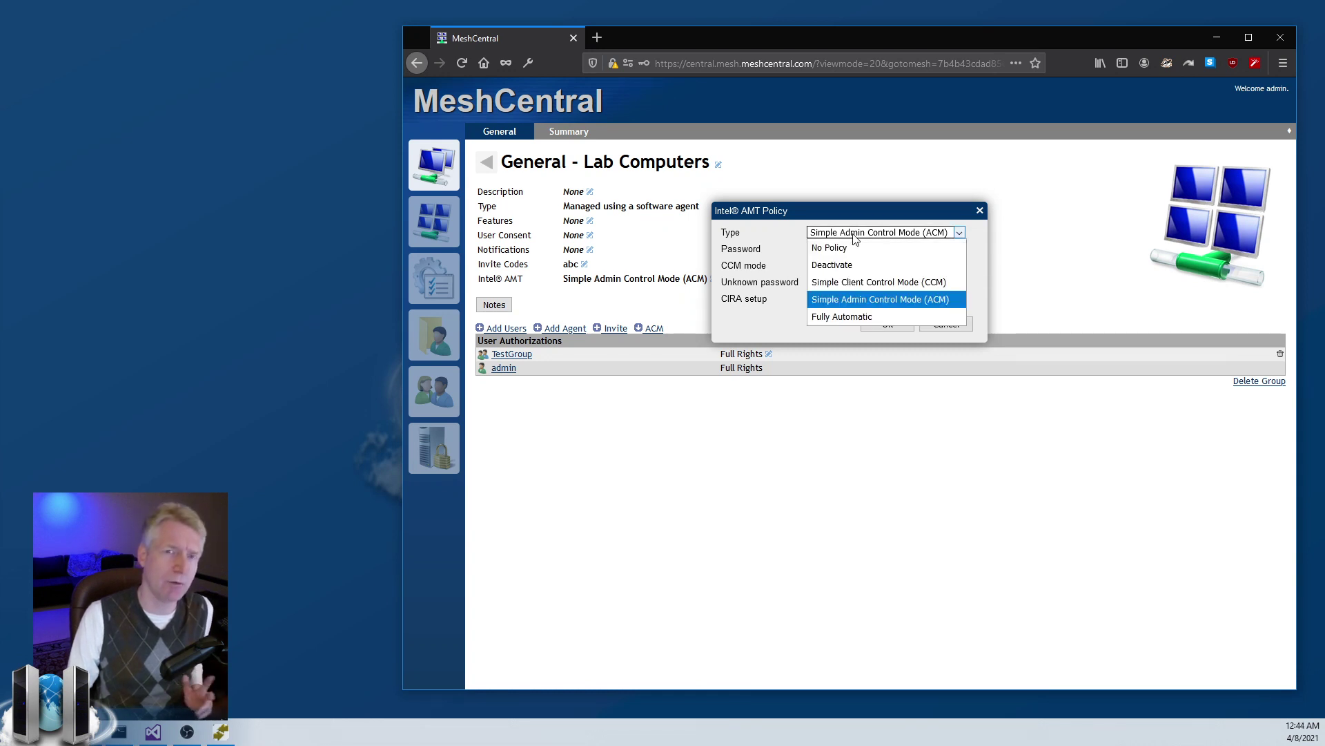
pyautogui.click(855, 236)
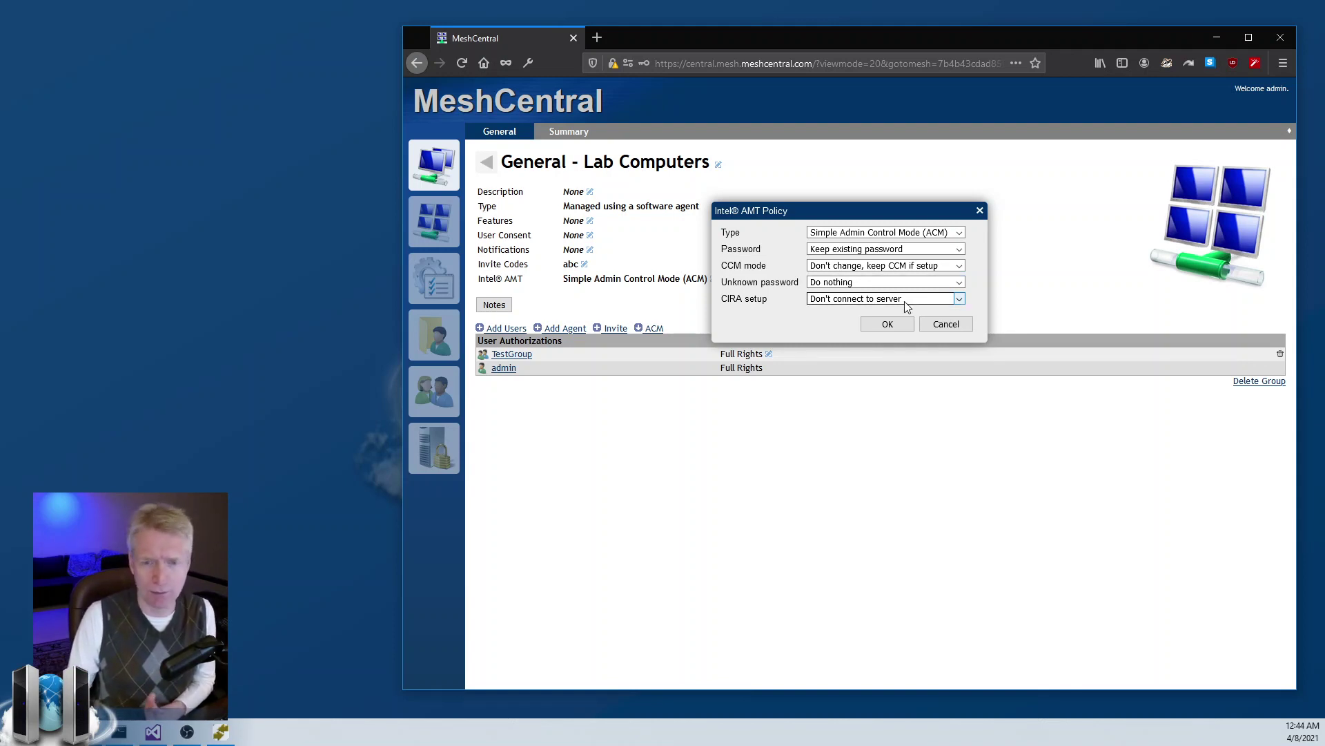
pyautogui.click(860, 235)
pyautogui.click(858, 316)
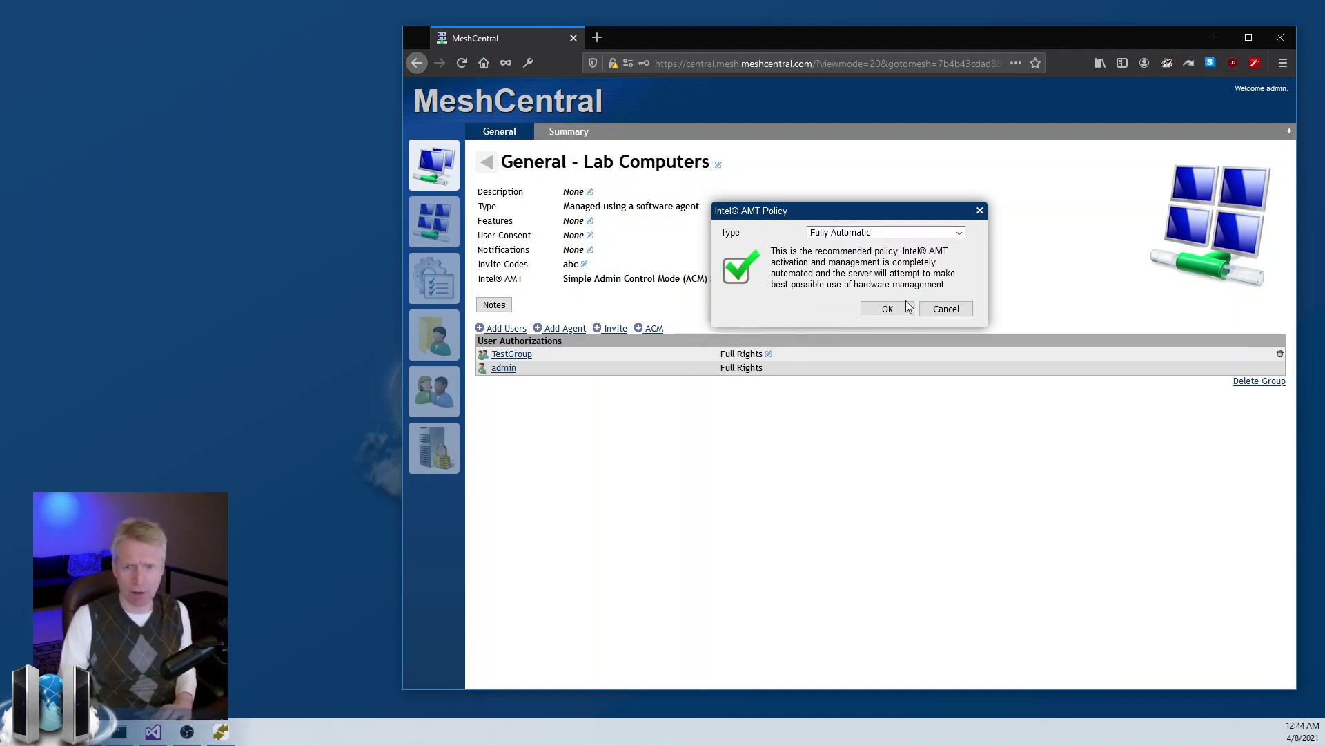
pyautogui.click(946, 308)
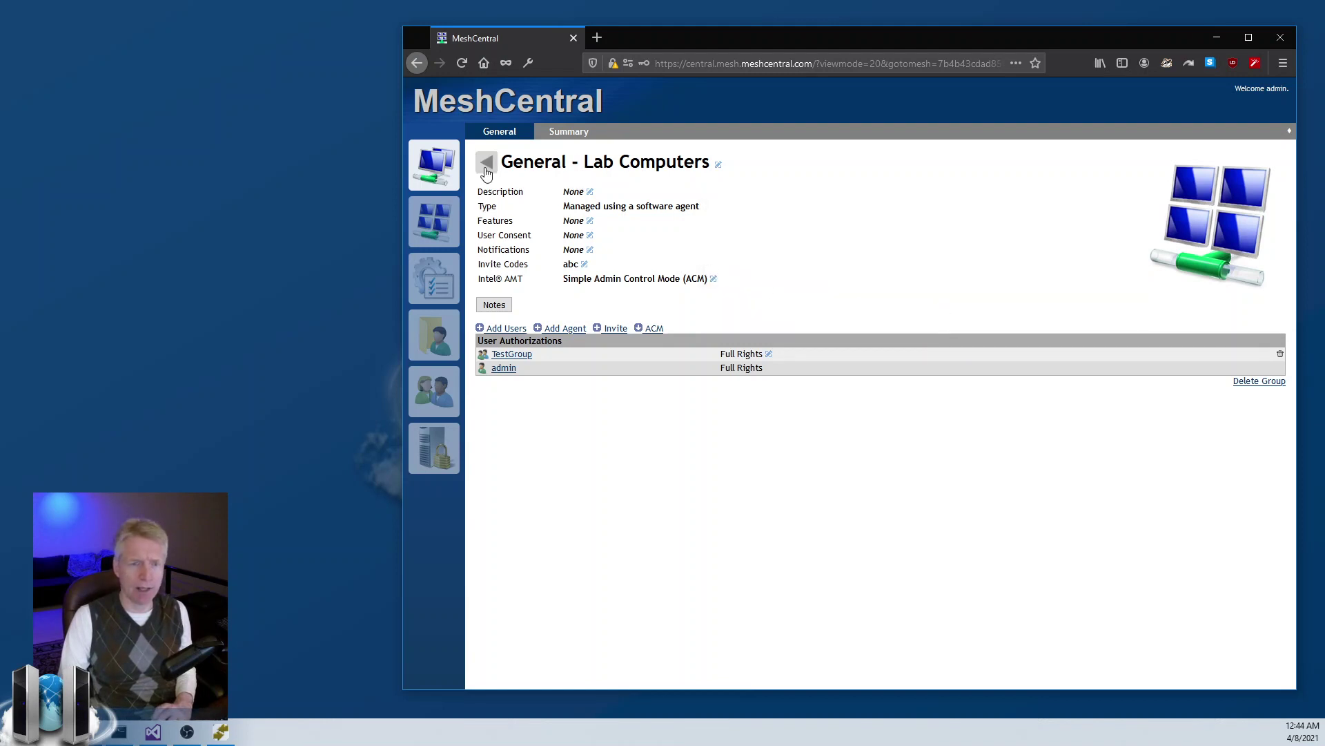
# - Go back from the Lab Computers group page to the My Devices list
pyautogui.click(486, 163)
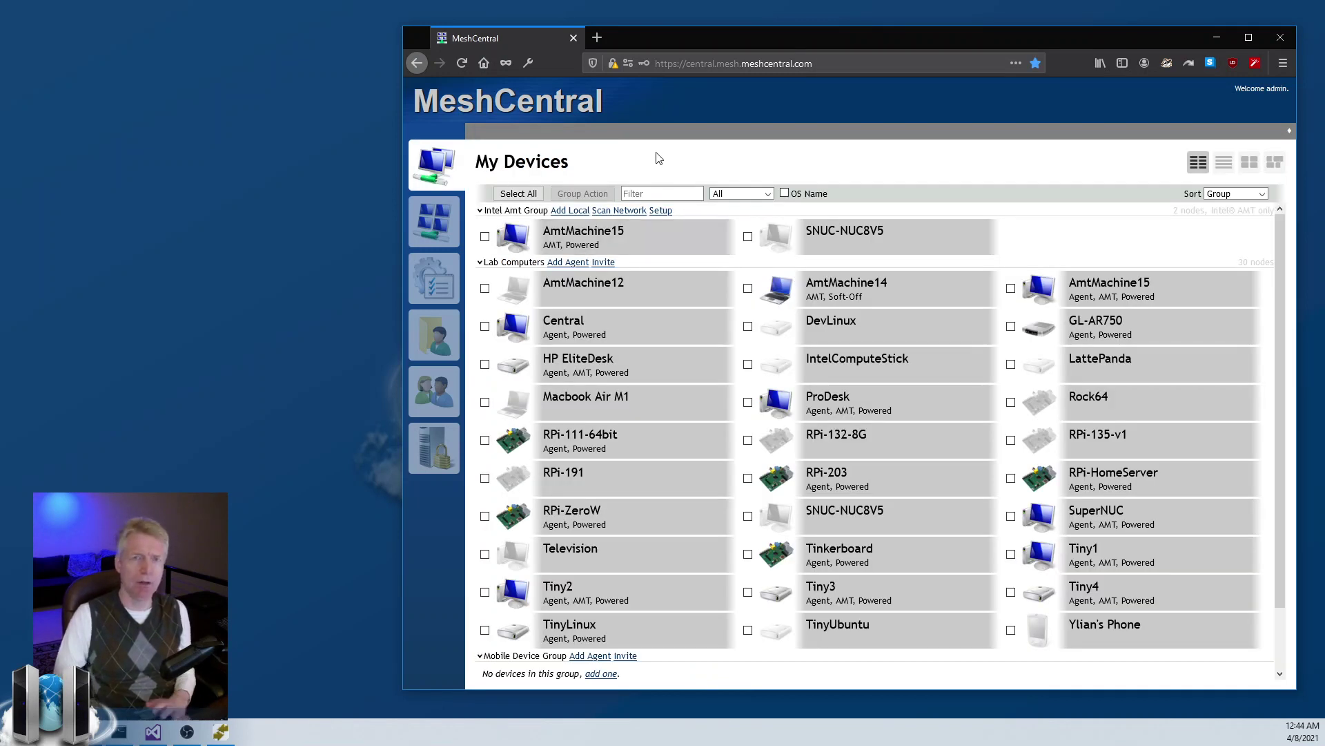